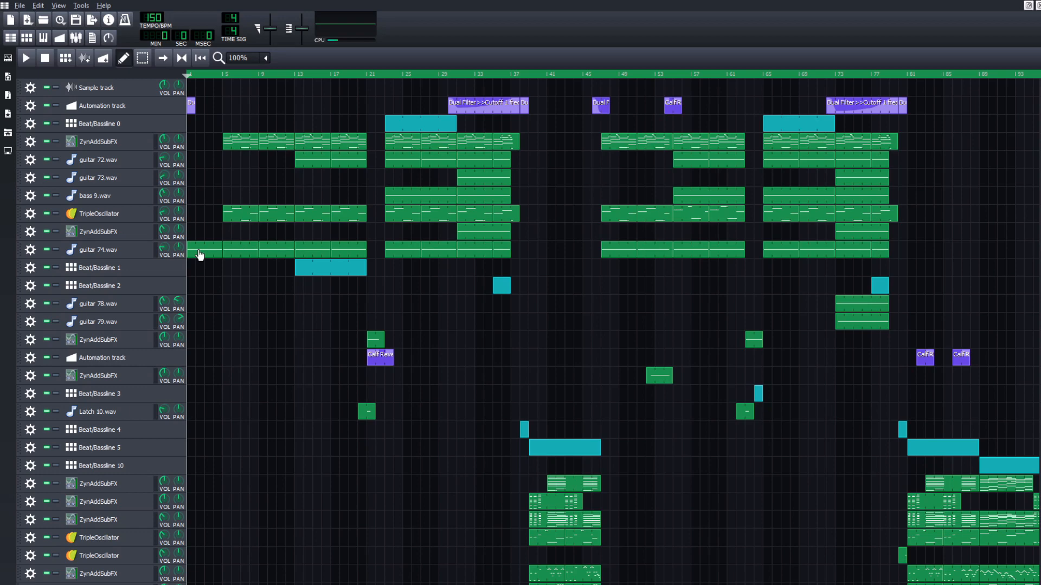
Open the first guitar 74.wav pattern, play its notes back, and return to the song arrangement.
double_click(199, 255)
key(space)
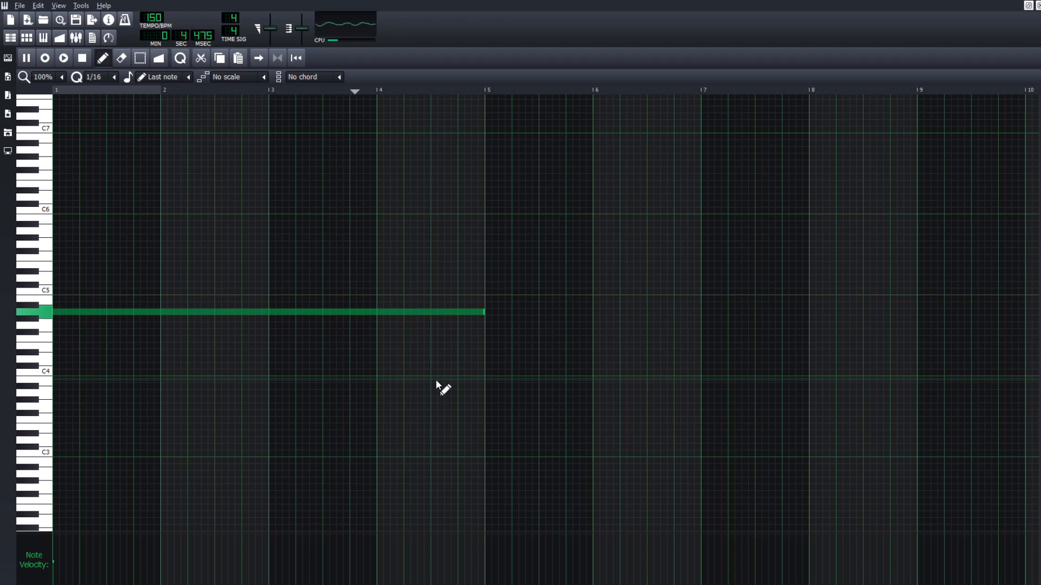
key(space)
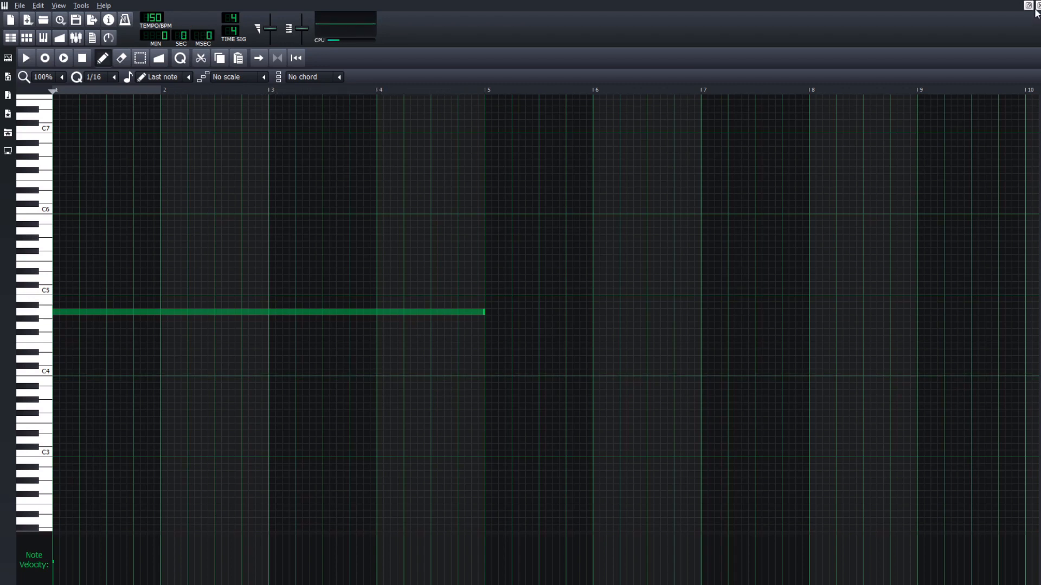
click(1037, 7)
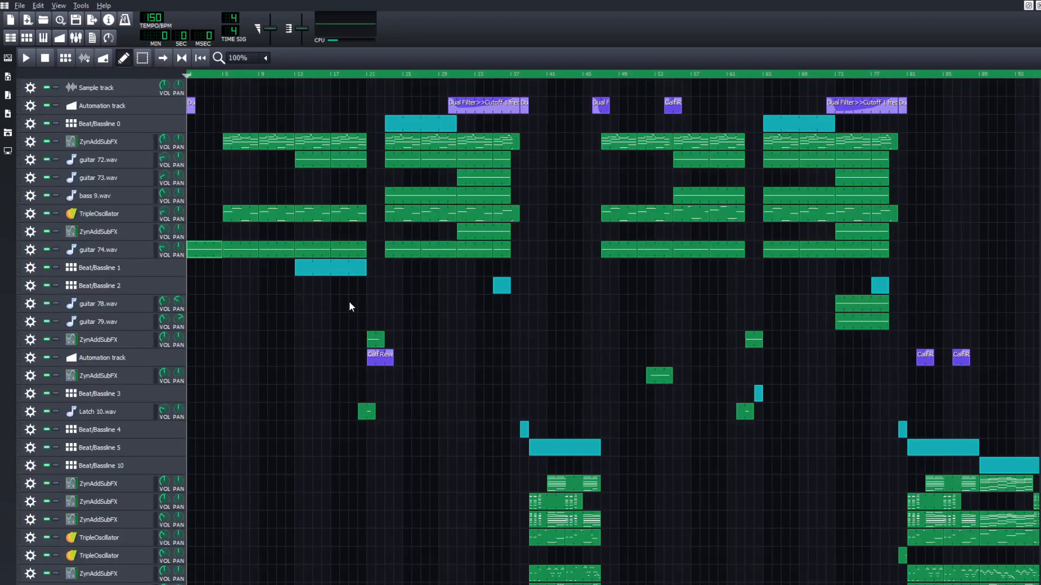
Solo the ZynAddSubFX track below Beat/Bassline 0 and play it from about bar 5.
scroll(203, 287, down, 3)
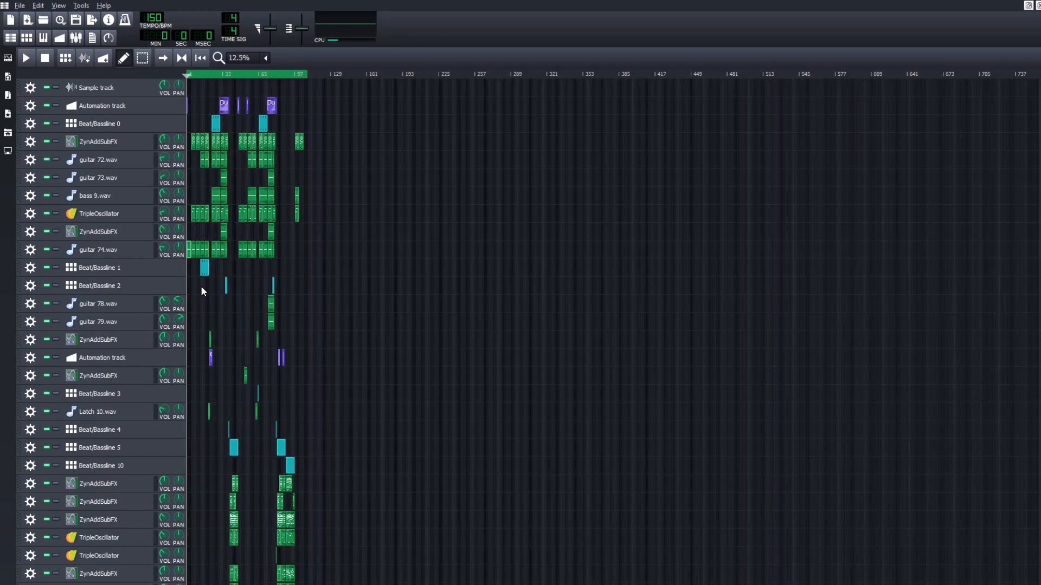
scroll(203, 287, up, 3)
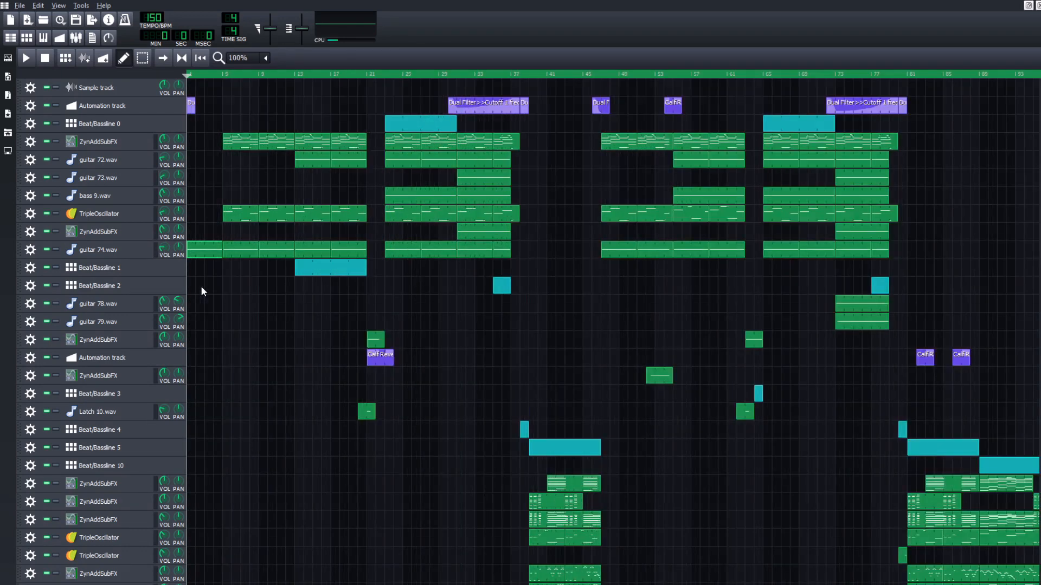
click(56, 142)
click(220, 75)
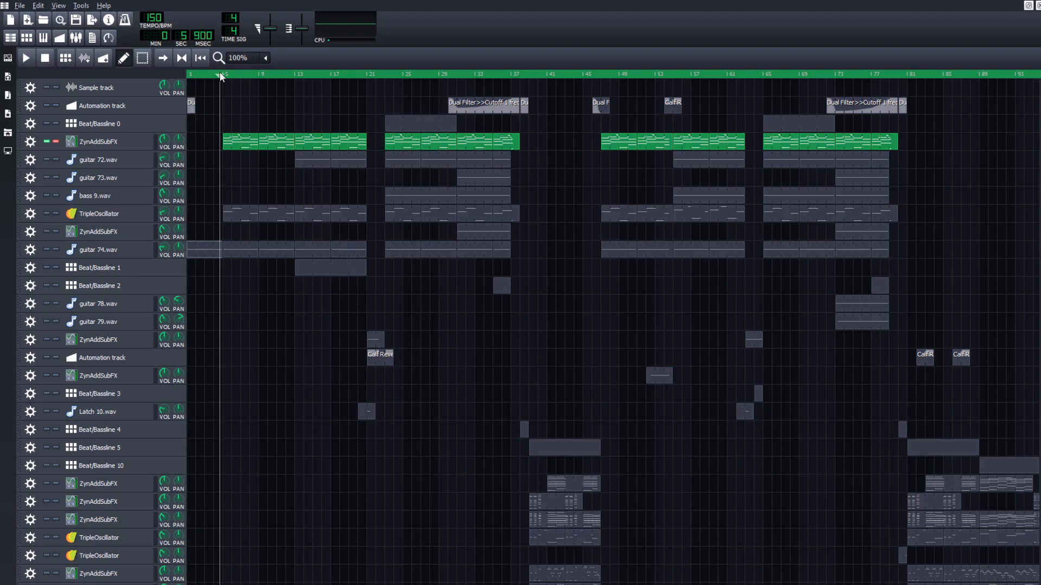
key(space)
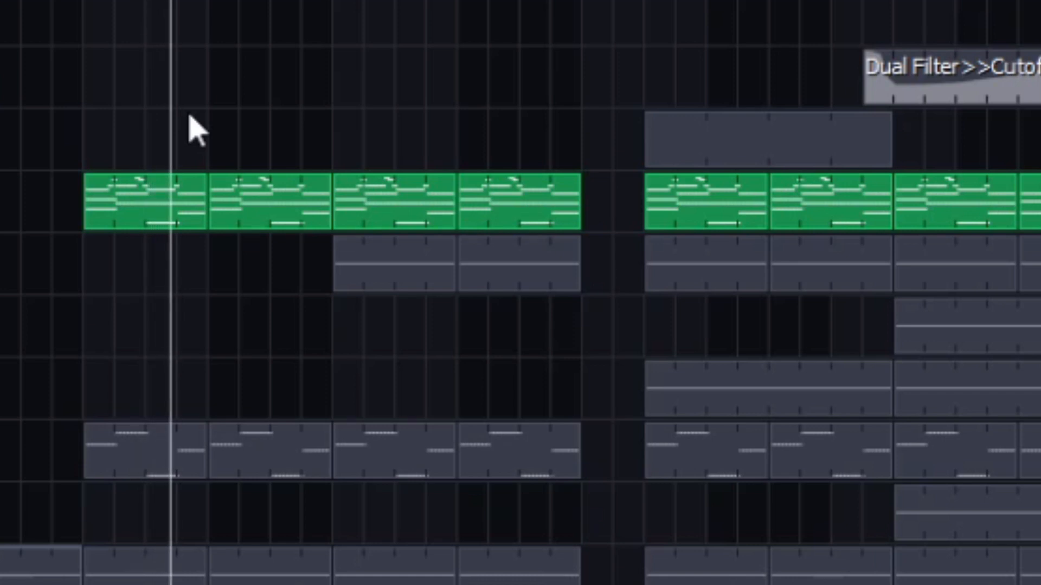
key(space)
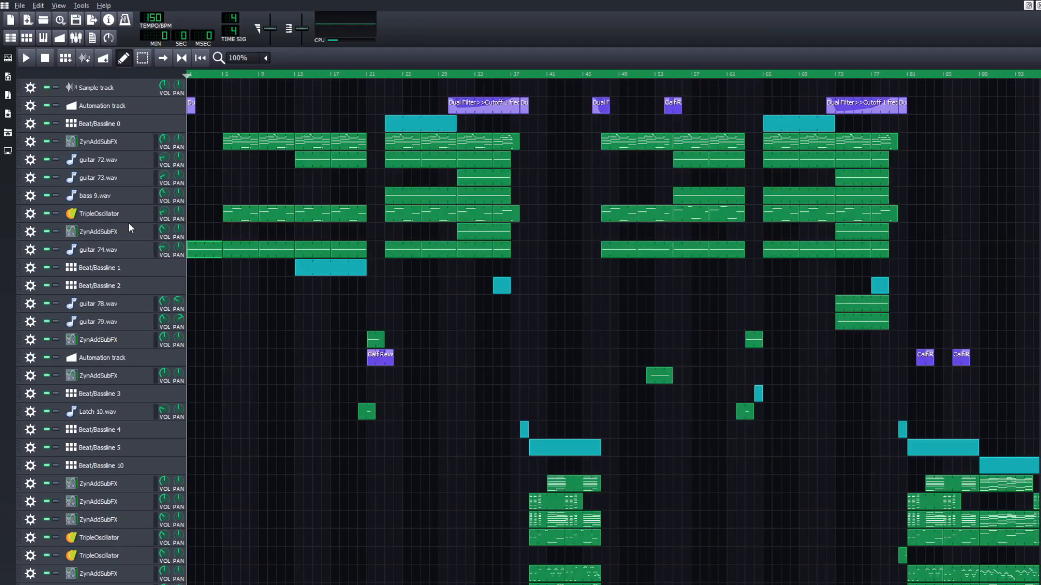
Examine the notes in the first TripleOscillator pattern at bar 5, then close the piano roll.
double_click(241, 216)
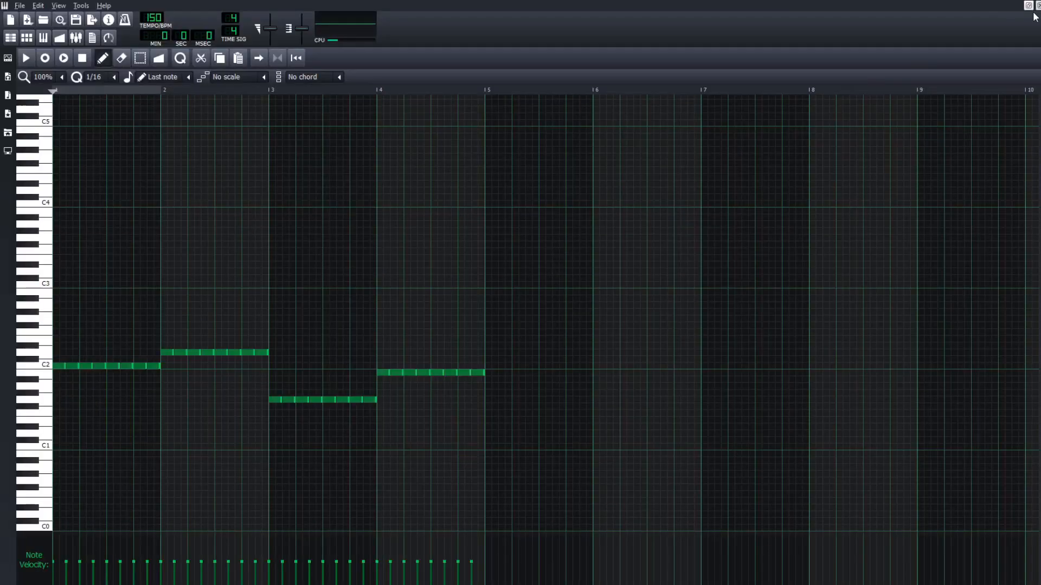
click(1038, 5)
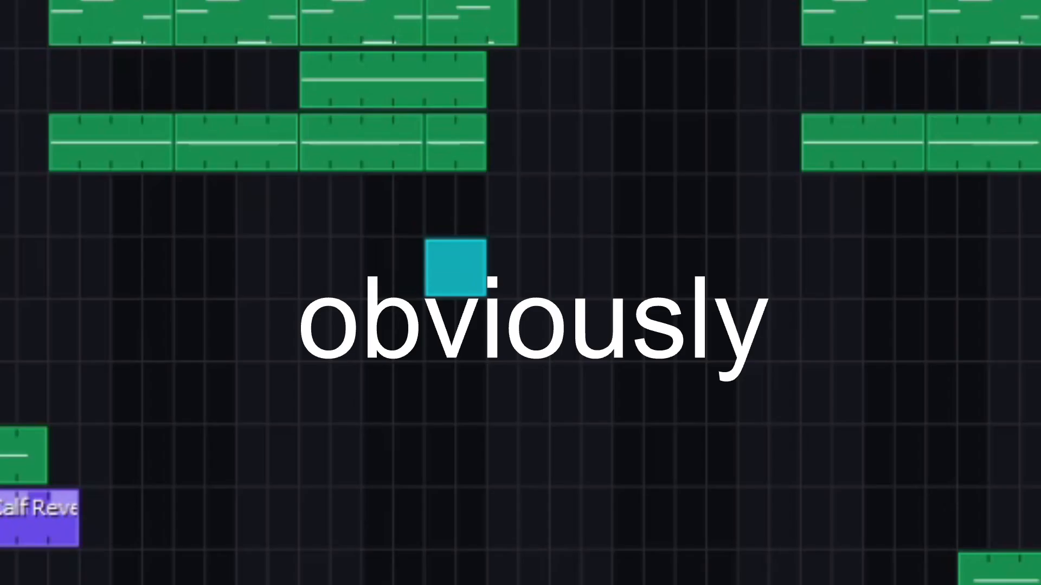
Move the song position to about bar 23, open Beat/Bassline 0, and play its drum pattern through.
click(385, 76)
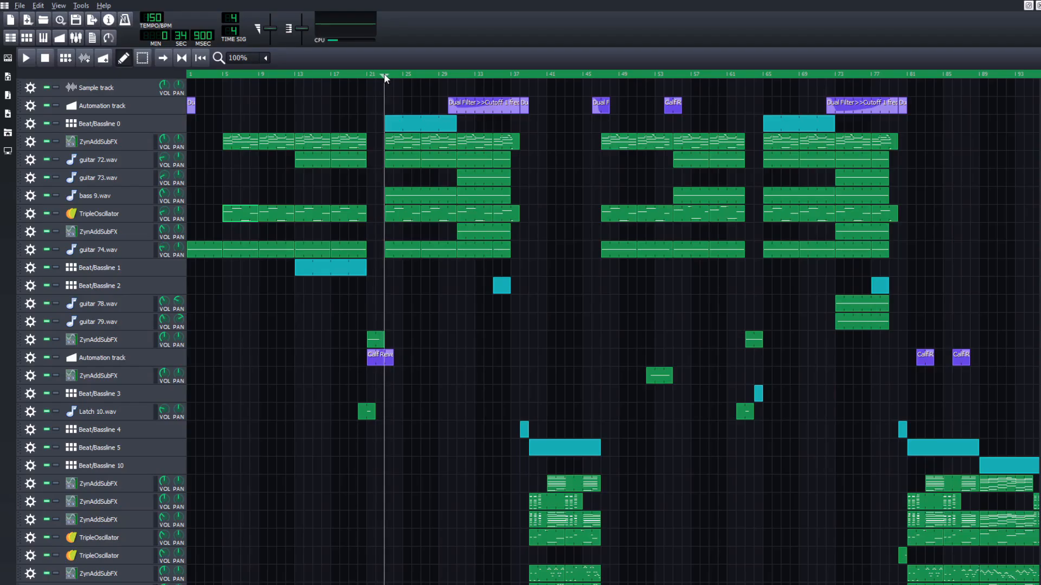
double_click(413, 121)
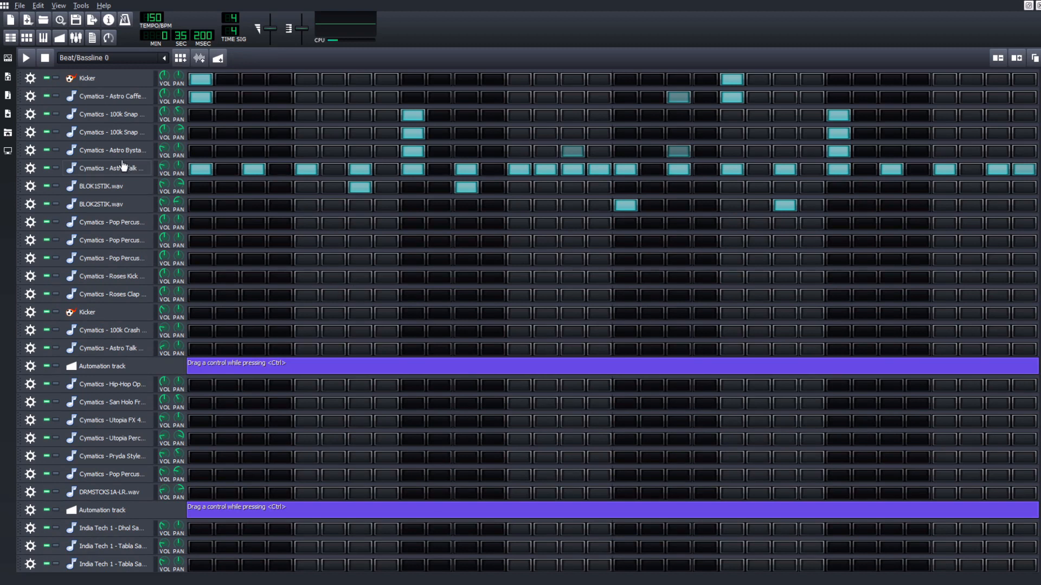
click(26, 58)
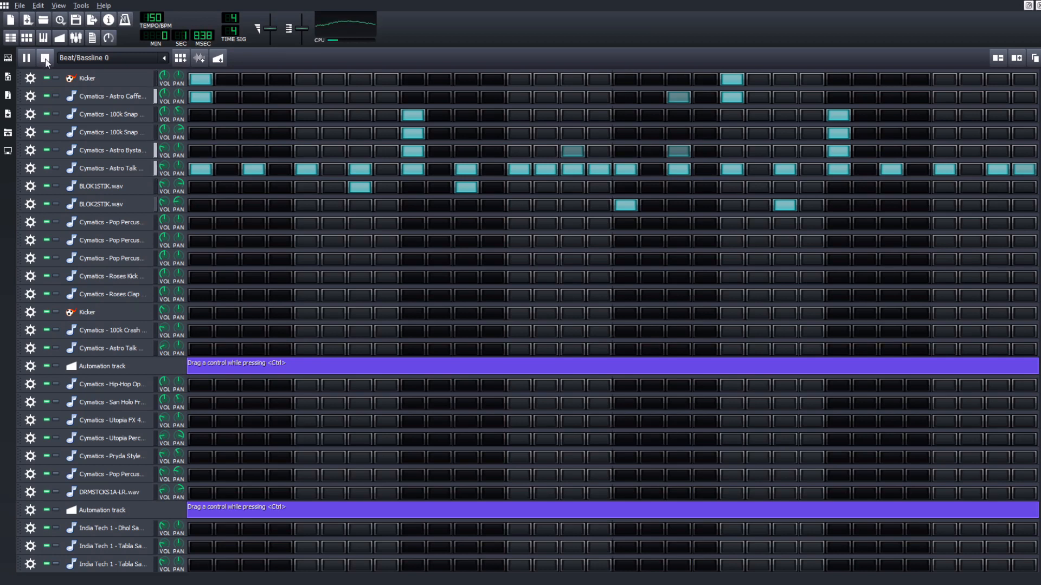
click(45, 59)
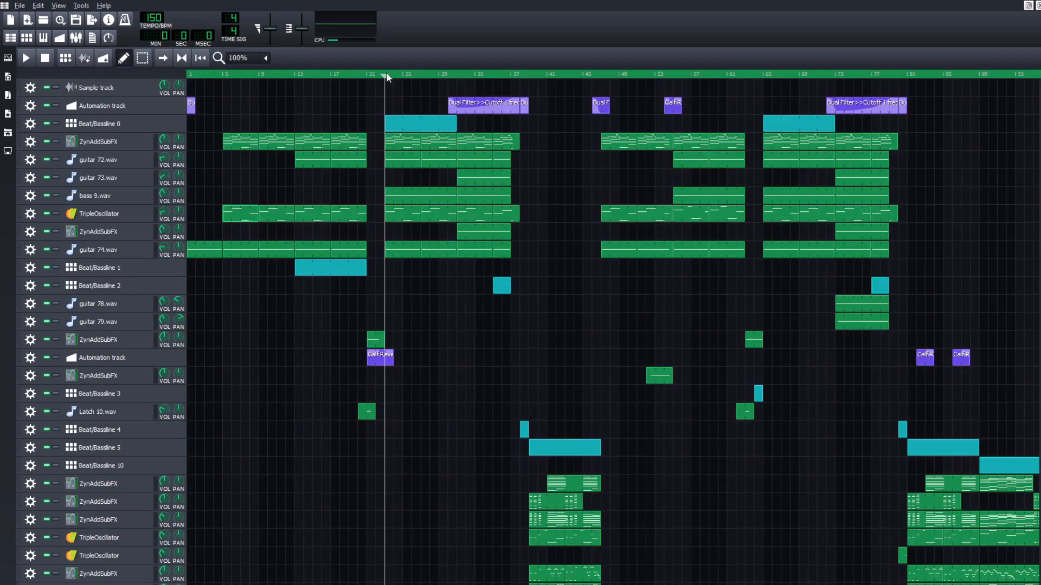
Solo the guitar 72.wav track and play the song from around bar 30.
click(55, 160)
click(451, 73)
key(space)
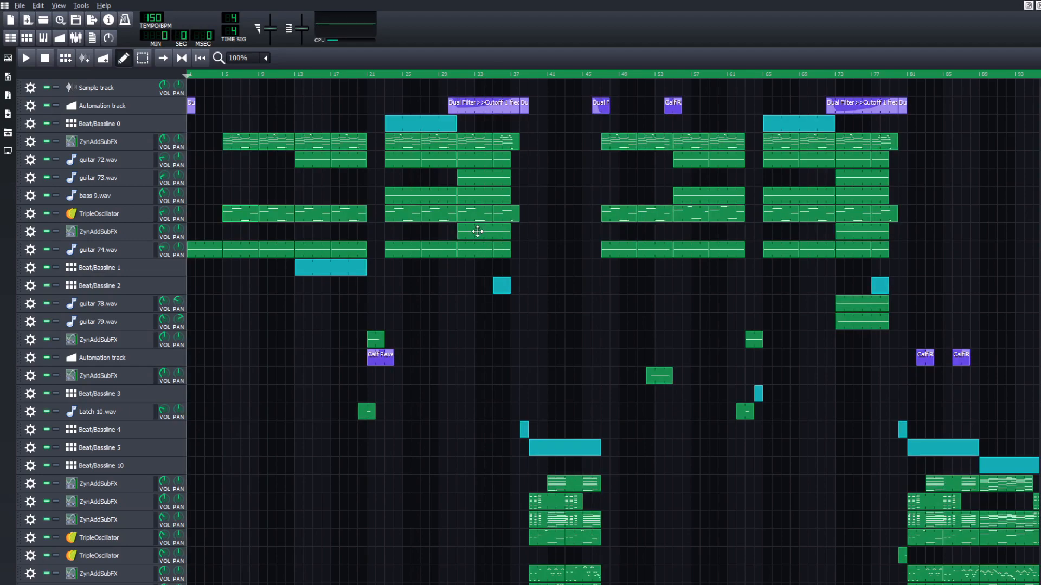
Open the ZynAddSubFX pattern at bar 31 above guitar 74.wav, and audition the Beat/Bassline 5 drum pattern.
double_click(477, 231)
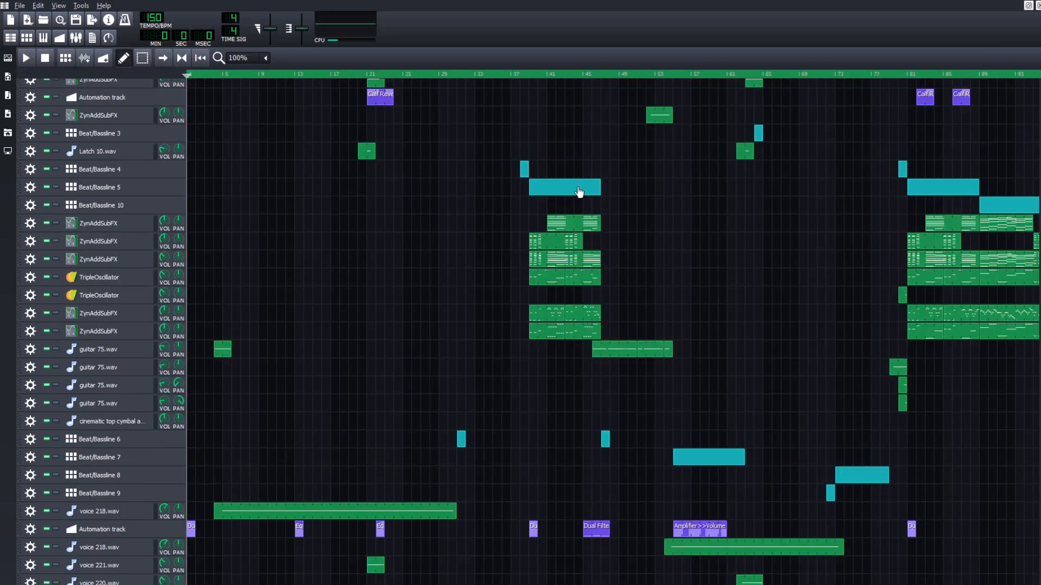
double_click(579, 191)
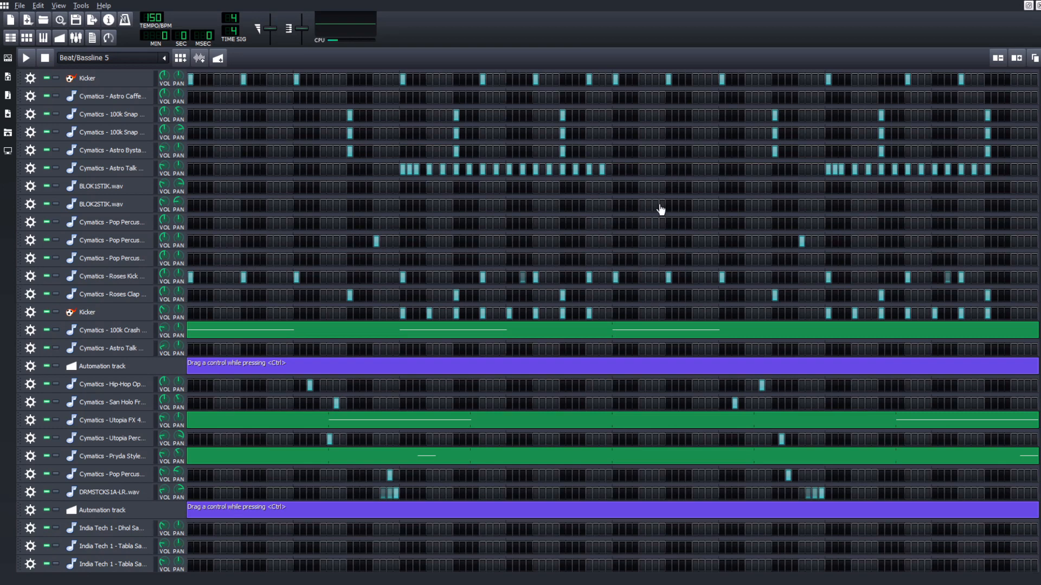
key(space)
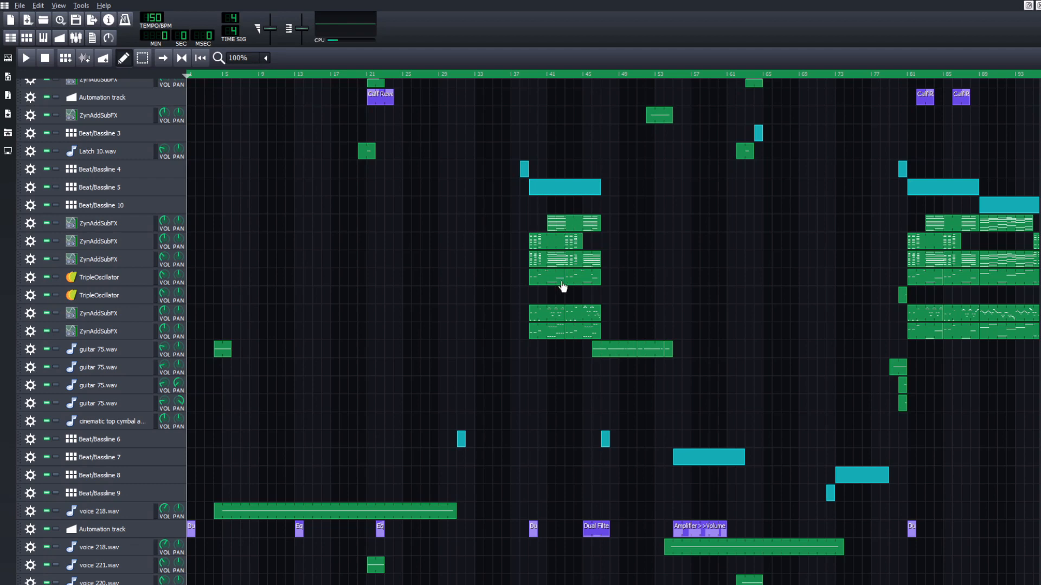
Play back the short stabbed chords and the sustained chords in the ZynAddSubFX patterns below Beat/Bassline 10.
double_click(557, 243)
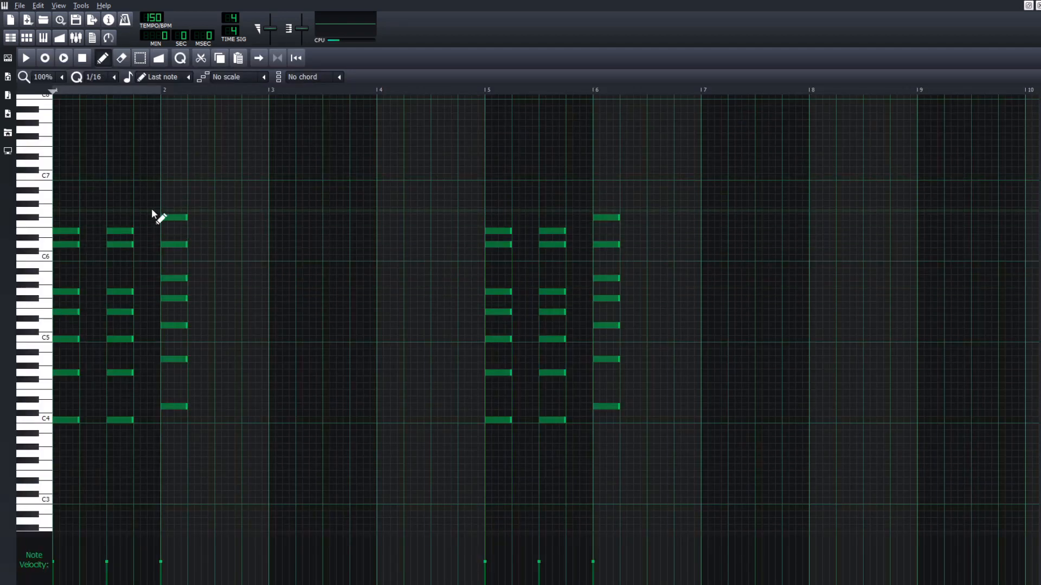
key(space)
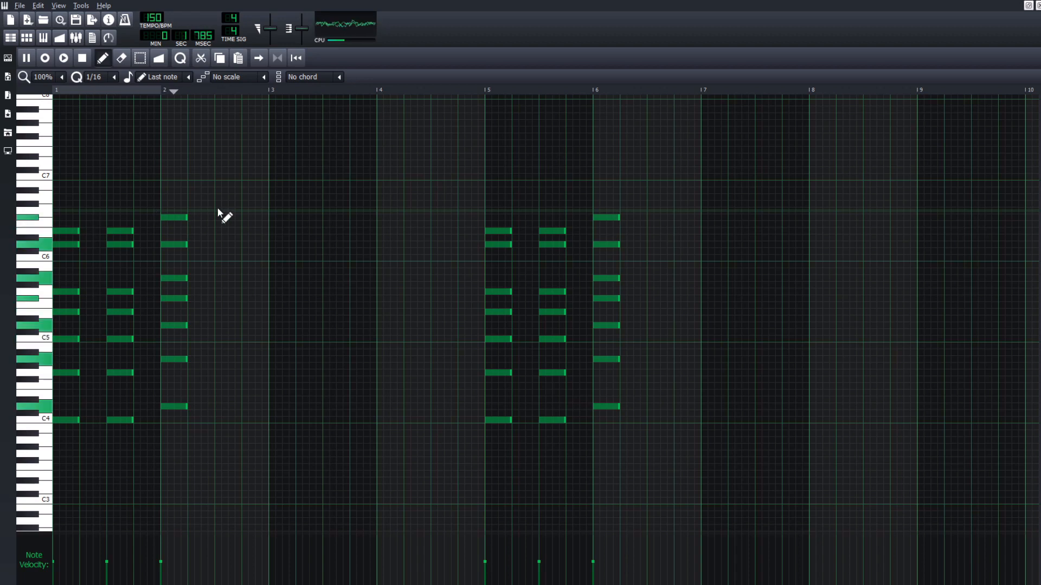
key(space)
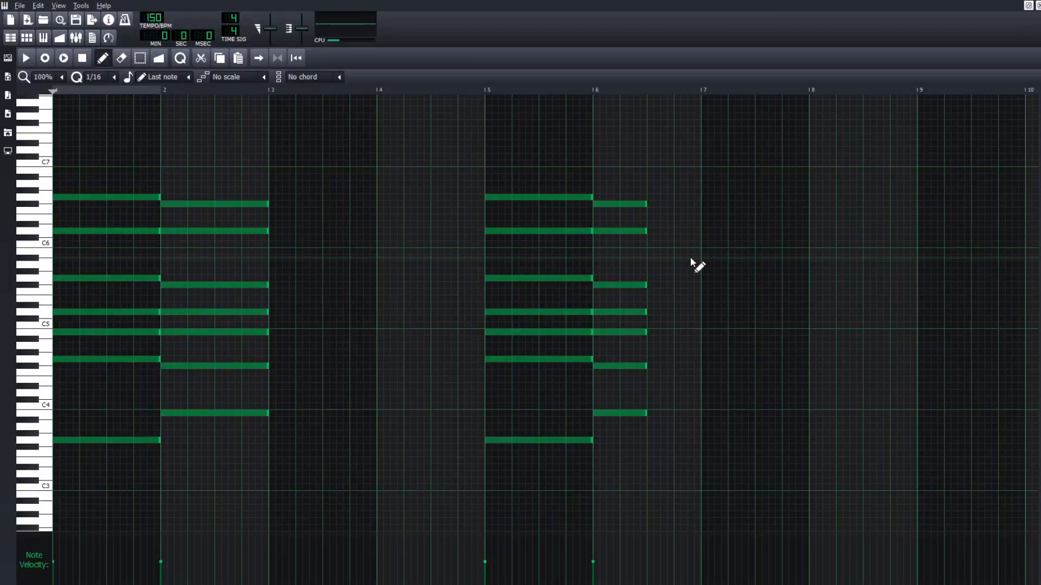
key(space)
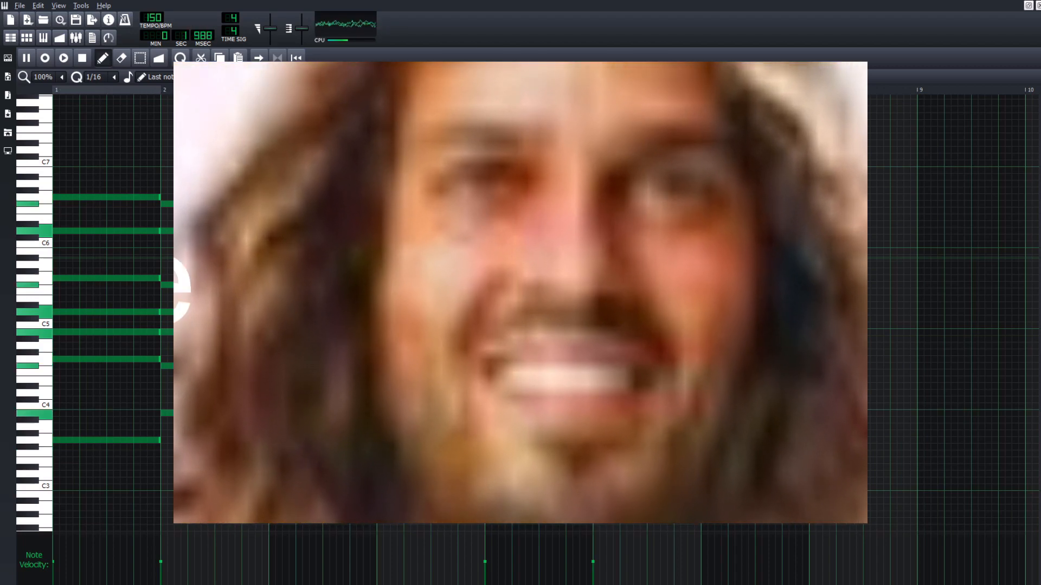
key(space)
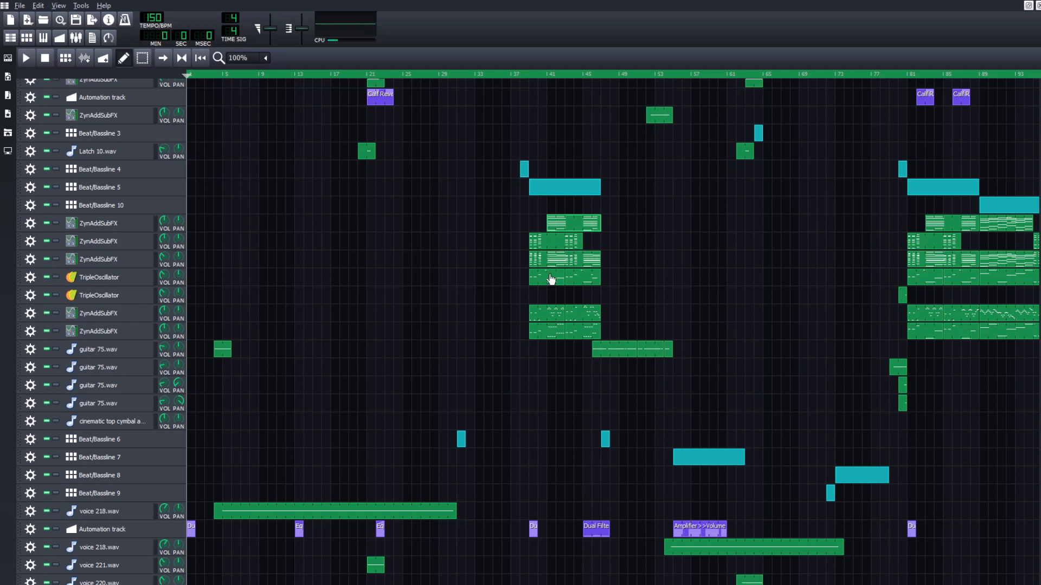
Open the TripleOscillator pattern at bar 39 and play its pitch-bent bass notes.
double_click(548, 283)
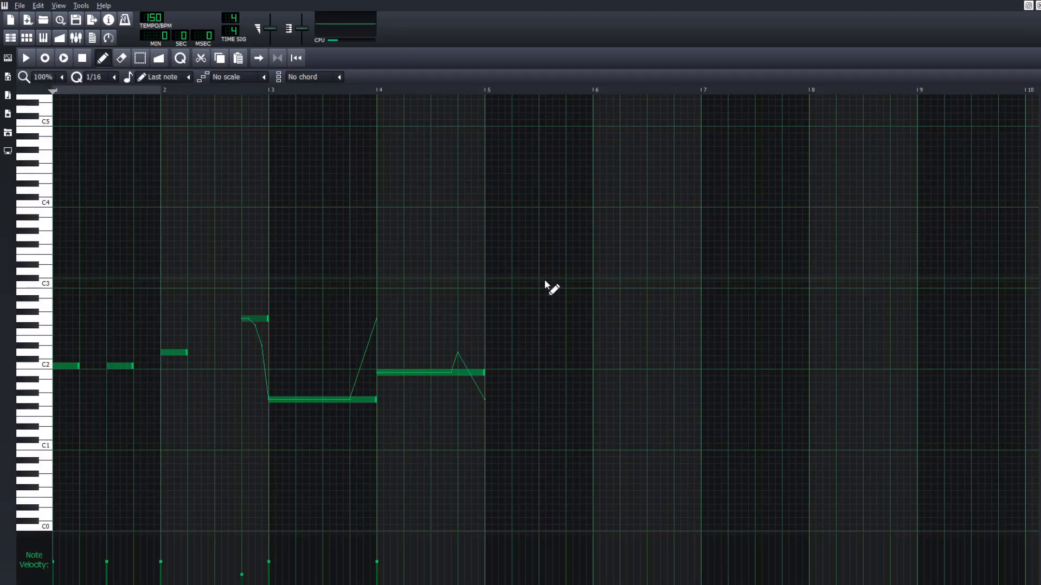
key(space)
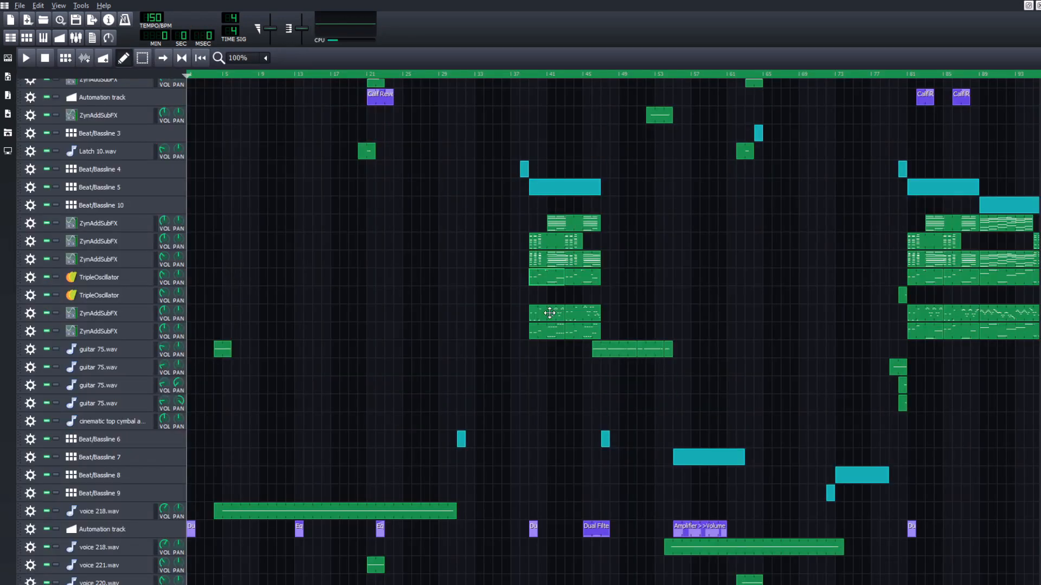
Play back the melody pattern on the upper ZynAddSubFX track beneath the TripleOscillators, and return to the arrangement.
double_click(549, 313)
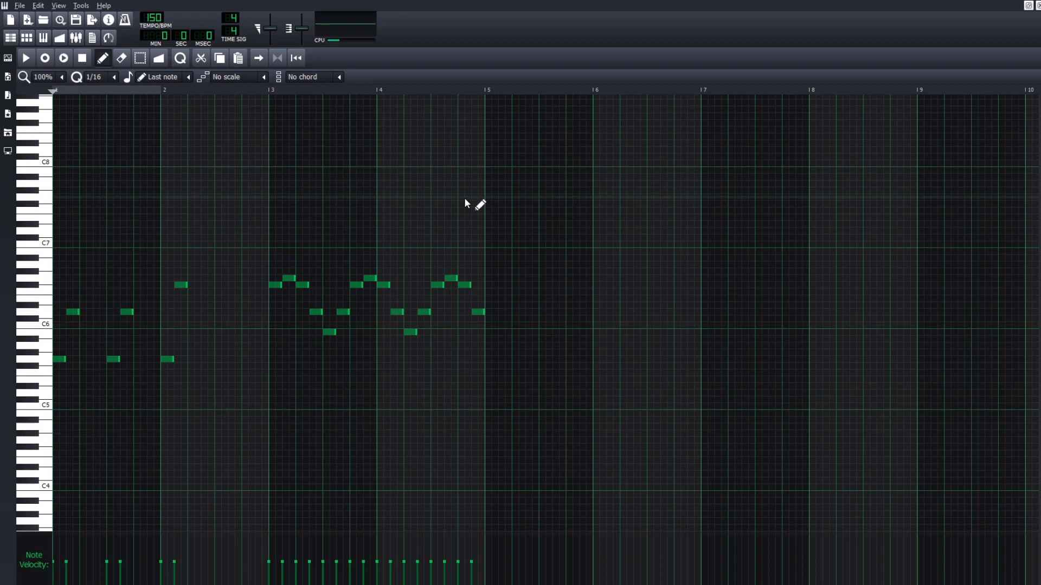
key(space)
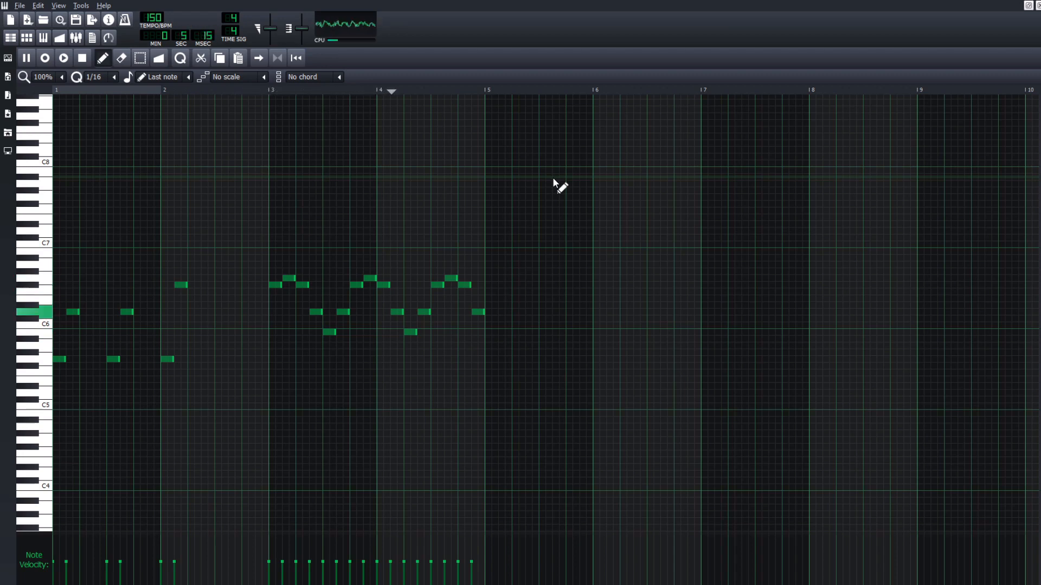
key(space)
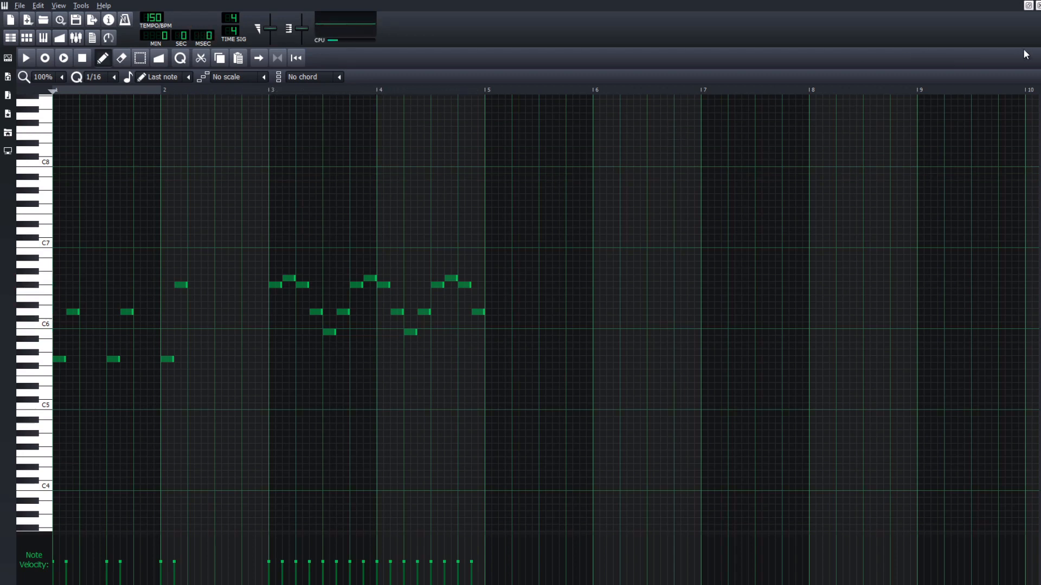
click(1038, 6)
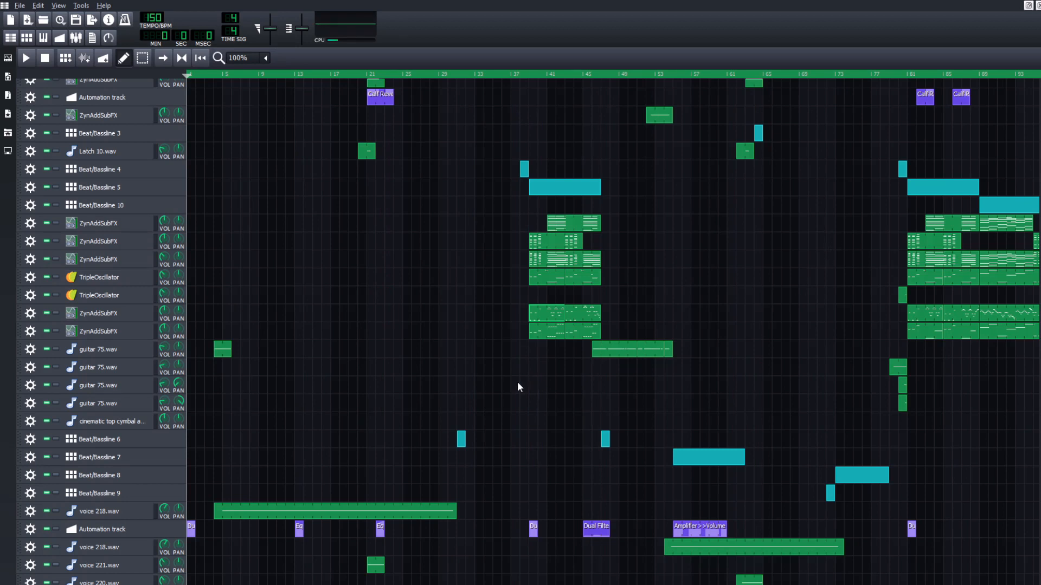
Audition the low octave-jumping pattern on the lower ZynAddSubFX track and the fast high arpeggio pattern.
double_click(553, 334)
right_click(553, 333)
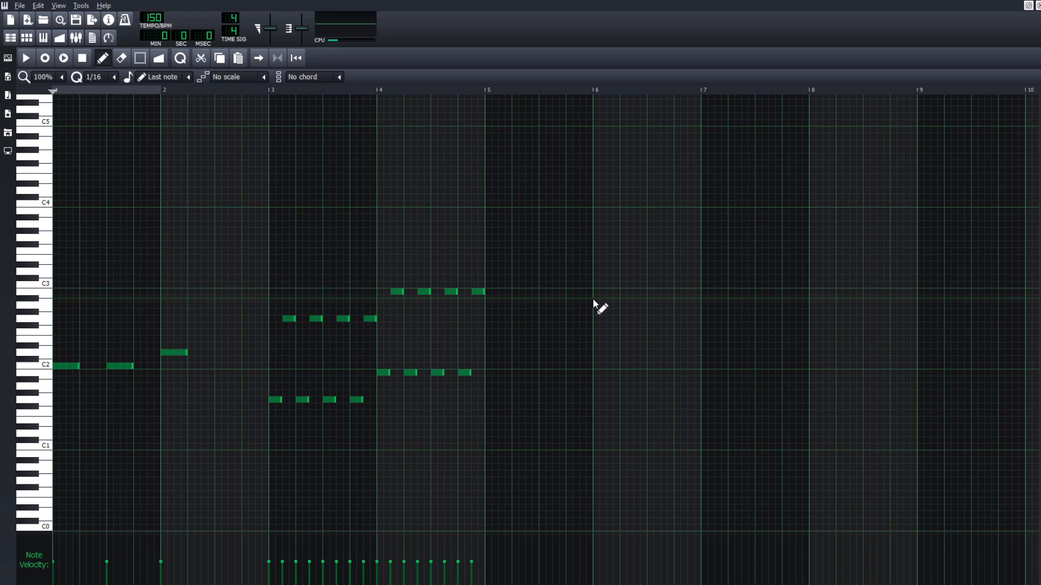
key(space)
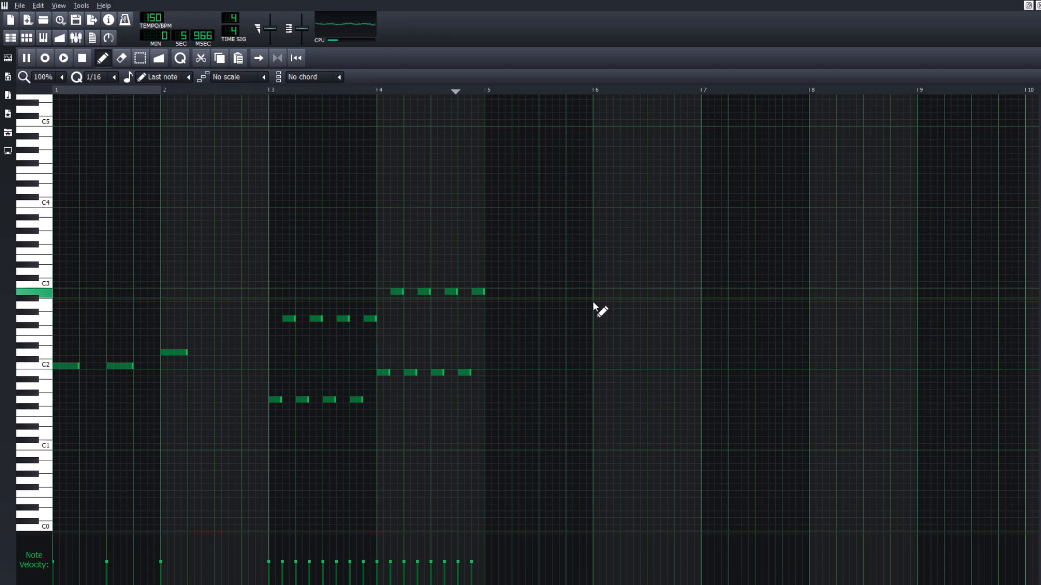
key(space)
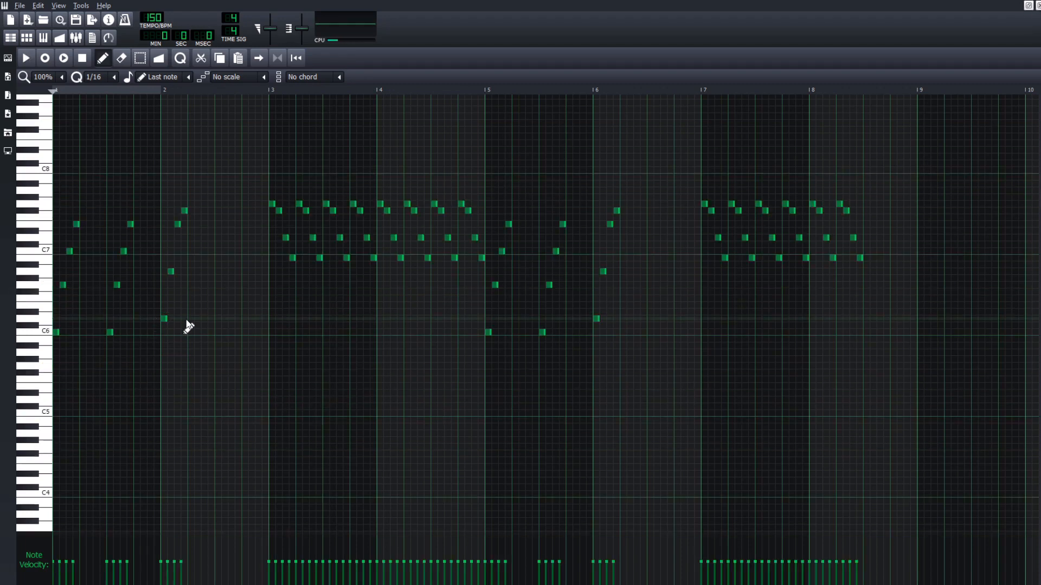
key(space)
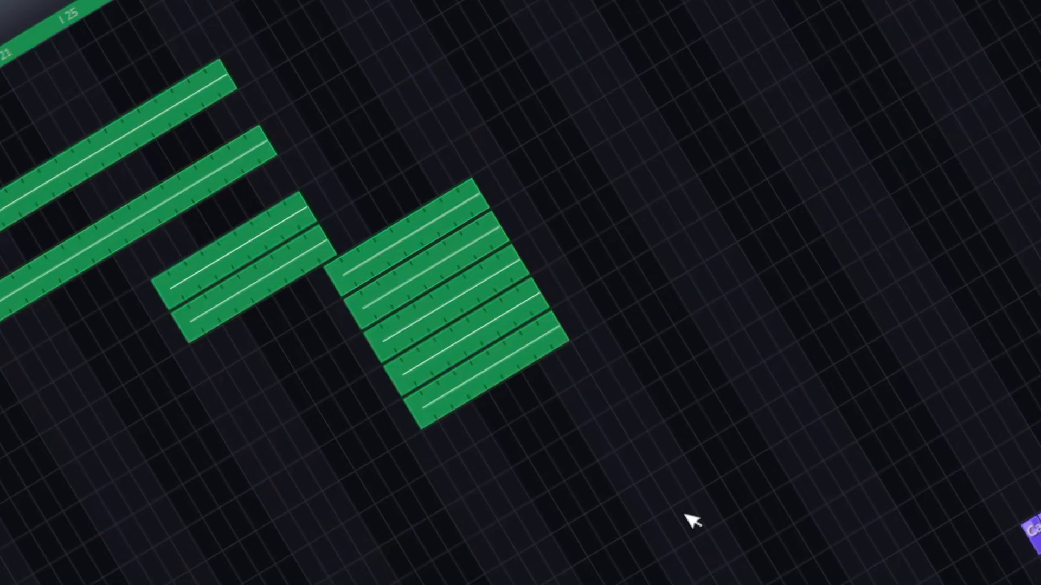
Solo the guitar 74.wav track in the song arrangement.
scroll(694, 358, down, 2)
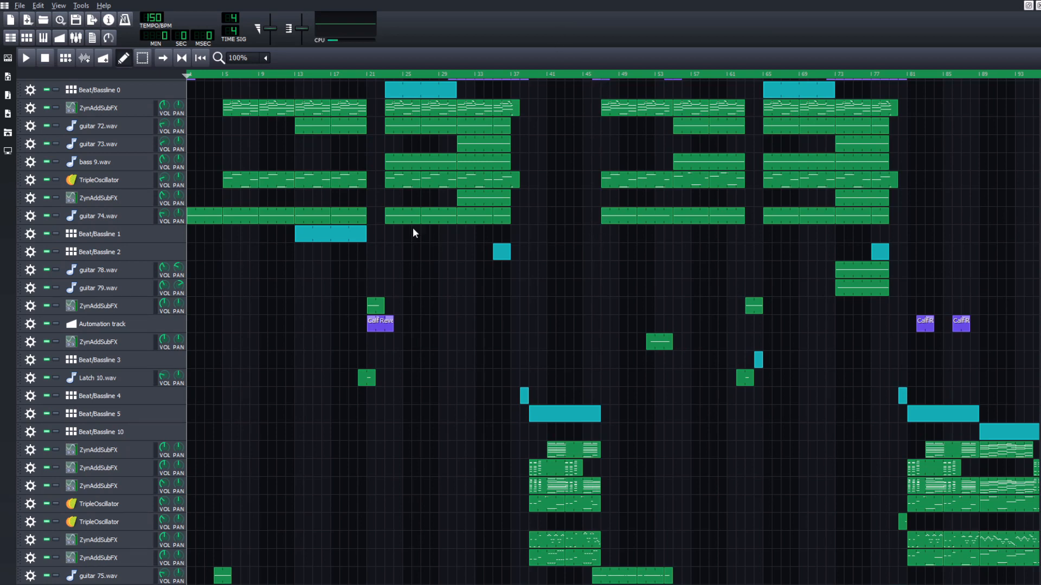
click(56, 216)
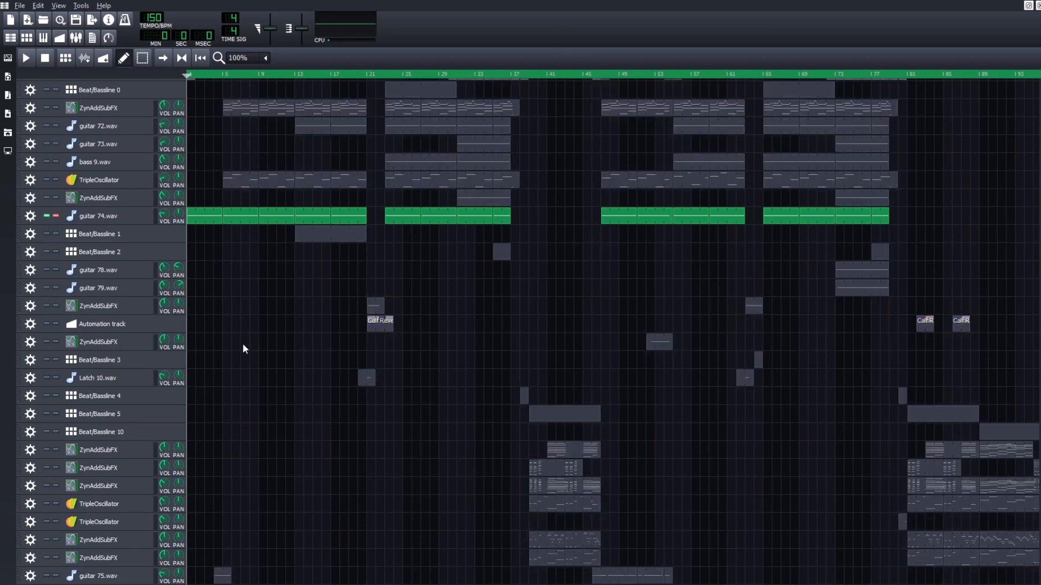
Enable guitar 75.wav alongside the soloed guitar 74.wav and play both from around bar 47.
scroll(242, 343, down, 4)
click(47, 509)
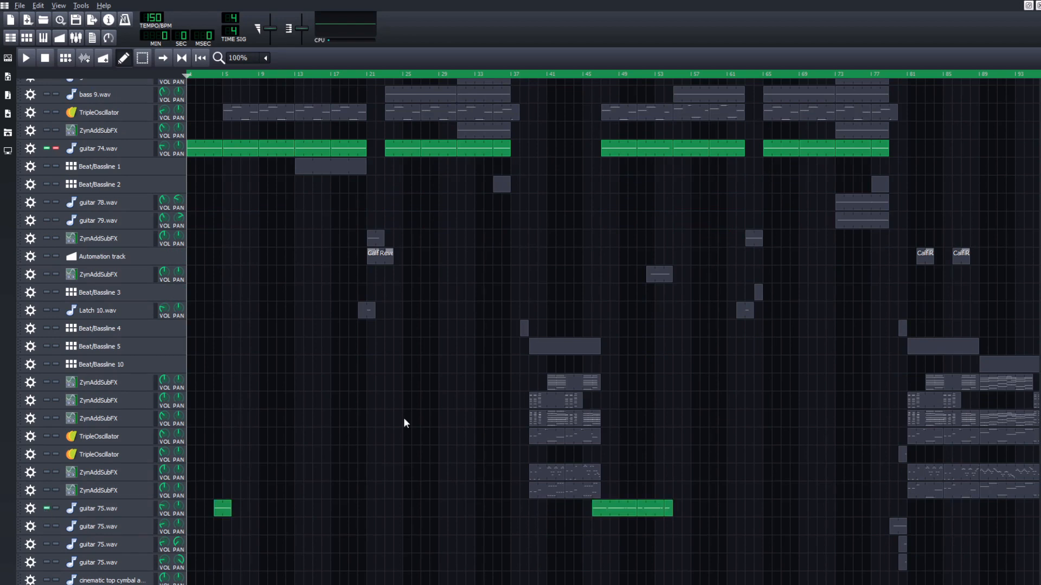
scroll(622, 412, up, 6)
click(598, 75)
key(space)
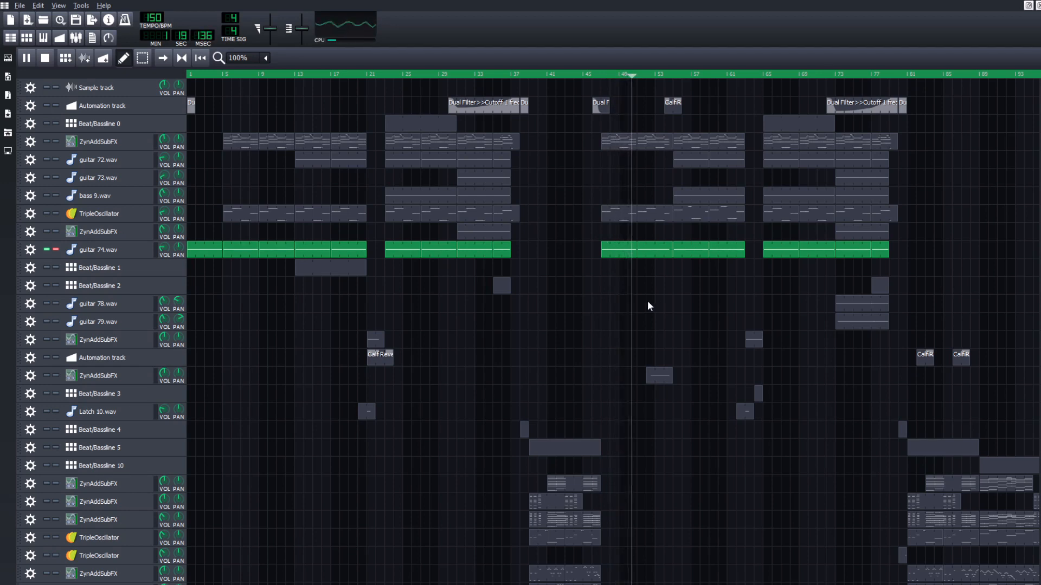
key(space)
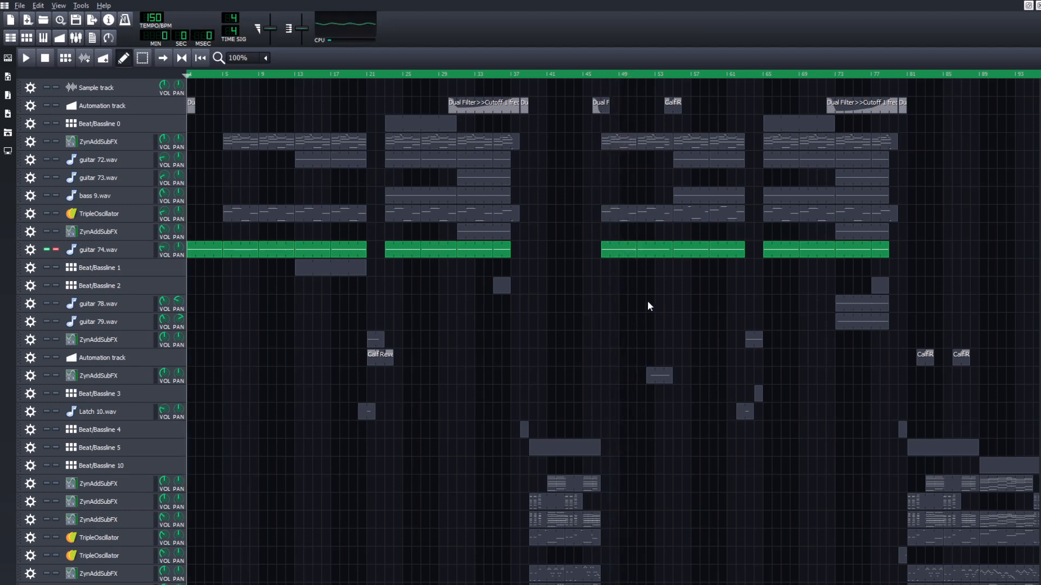
Unsolo guitar 74.wav and play the full arrangement from around bar 55.
click(56, 249)
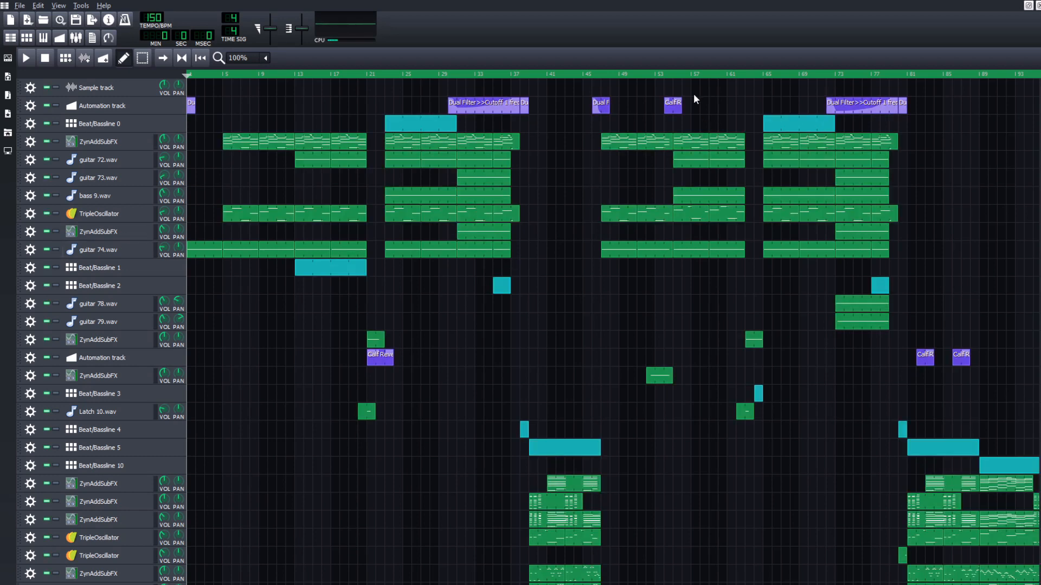
click(672, 74)
key(space)
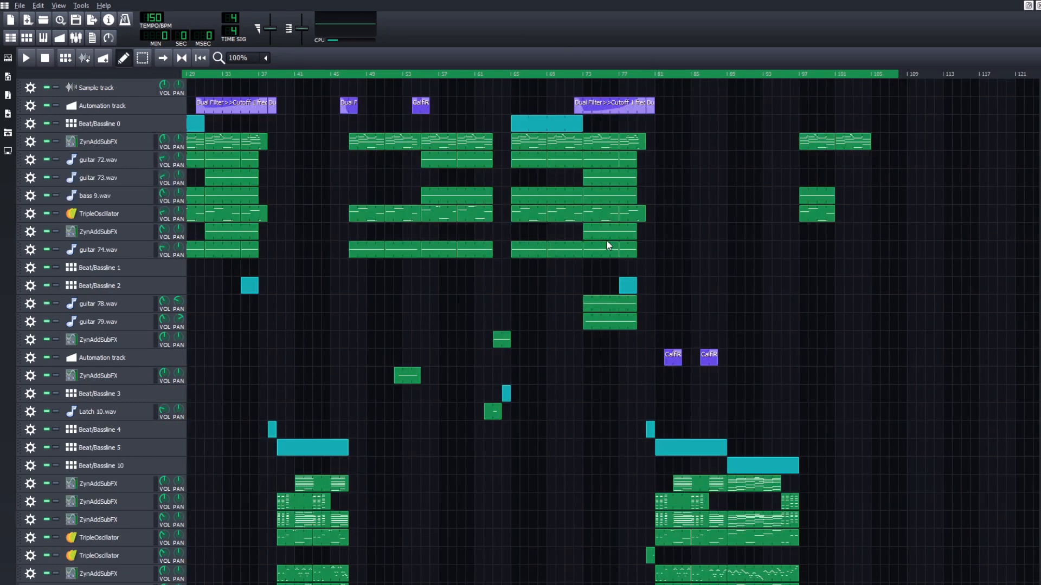
Examine the Amplifier volume automation patterns at bars 73 and 81 on the track above the ZynAddSubFX arpeggio.
scroll(561, 352, down, 15)
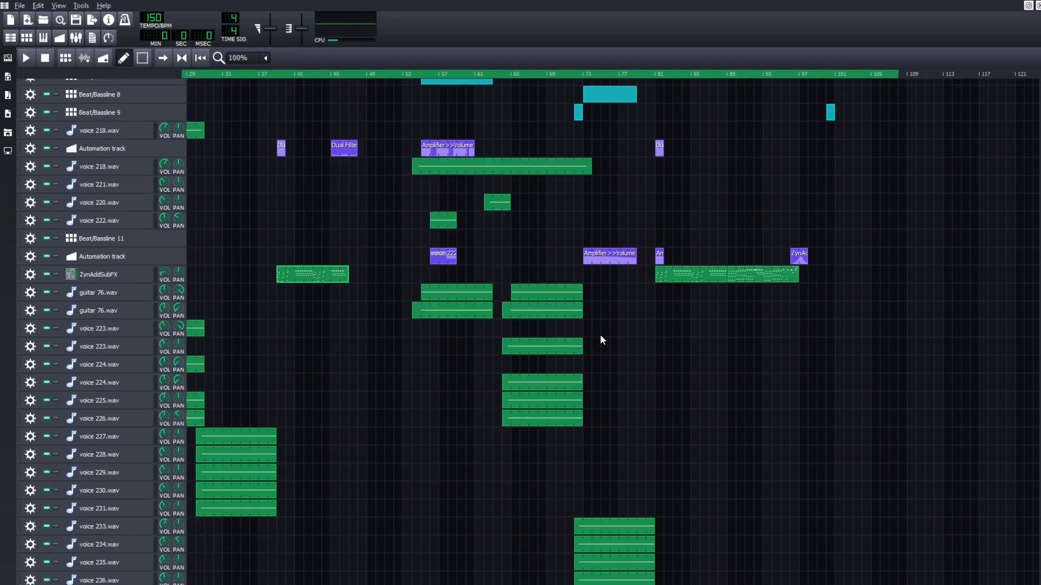
scroll(618, 244, up, 3)
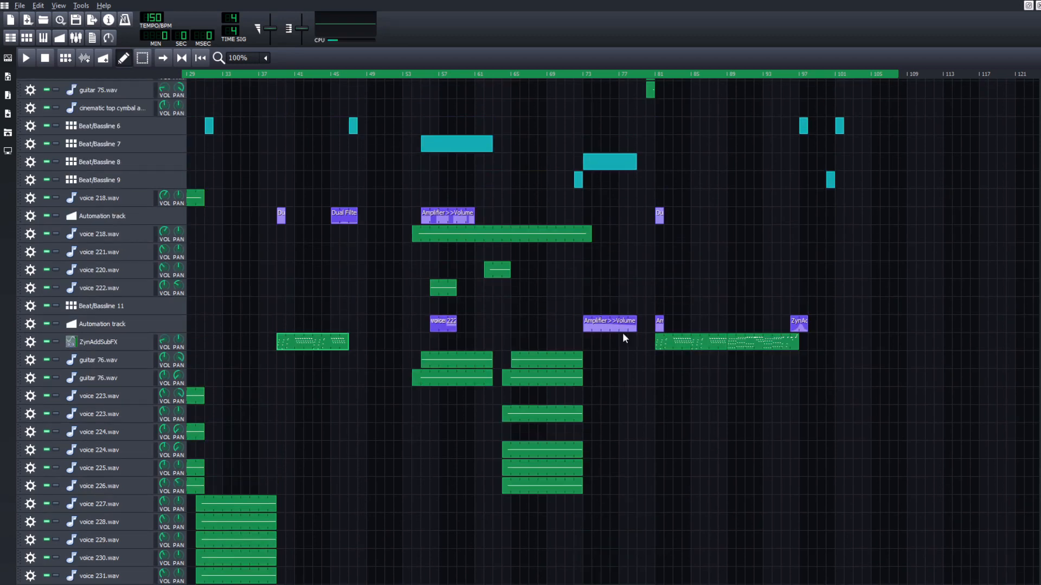
double_click(595, 326)
double_click(660, 324)
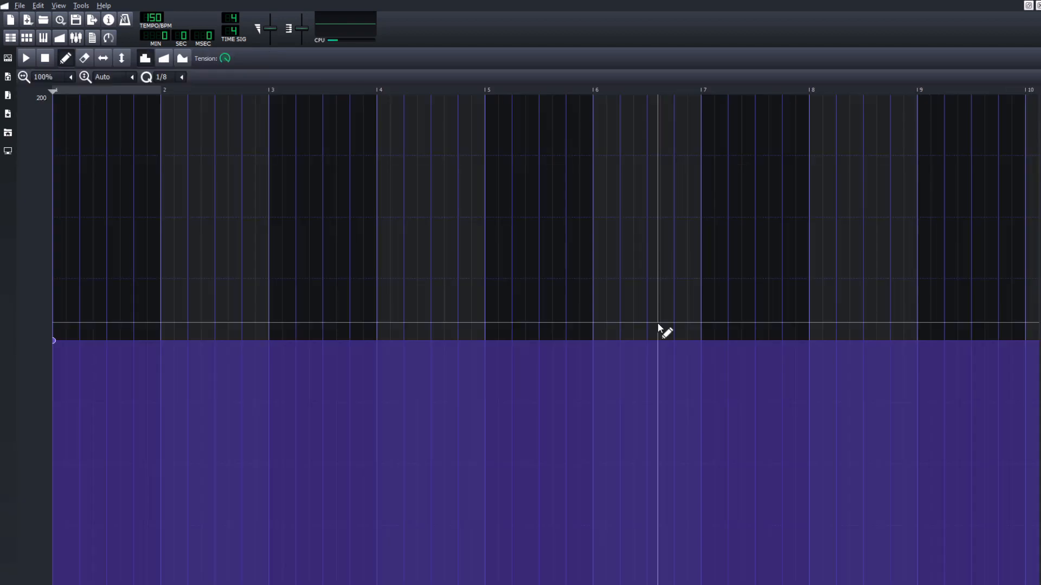
click(1036, 6)
Open the Dual Filter cutoff automation pattern at bar 73 beneath the voice tracks, and return to the arrangement.
scroll(645, 415, down, 8)
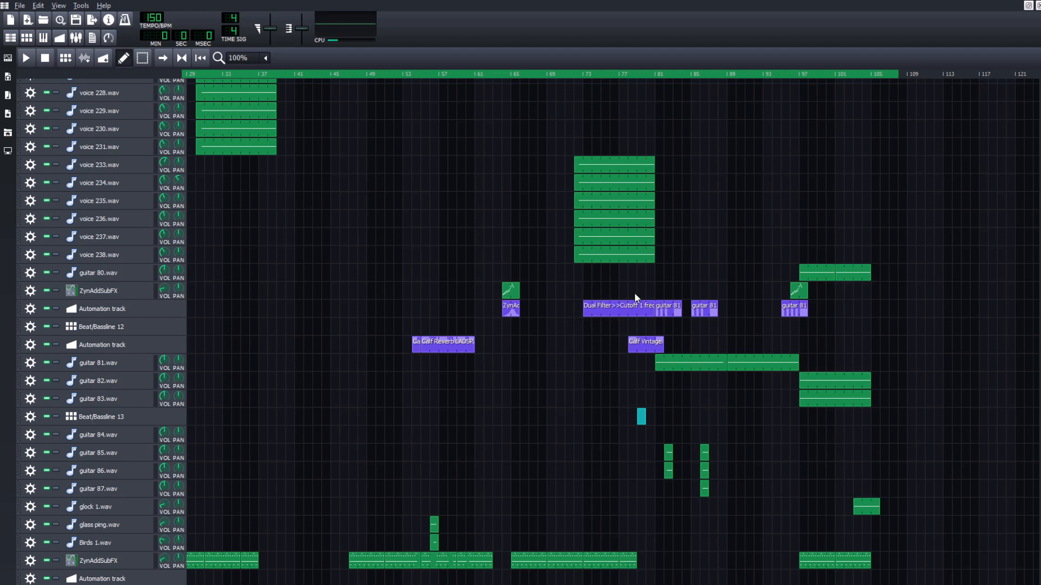
double_click(643, 305)
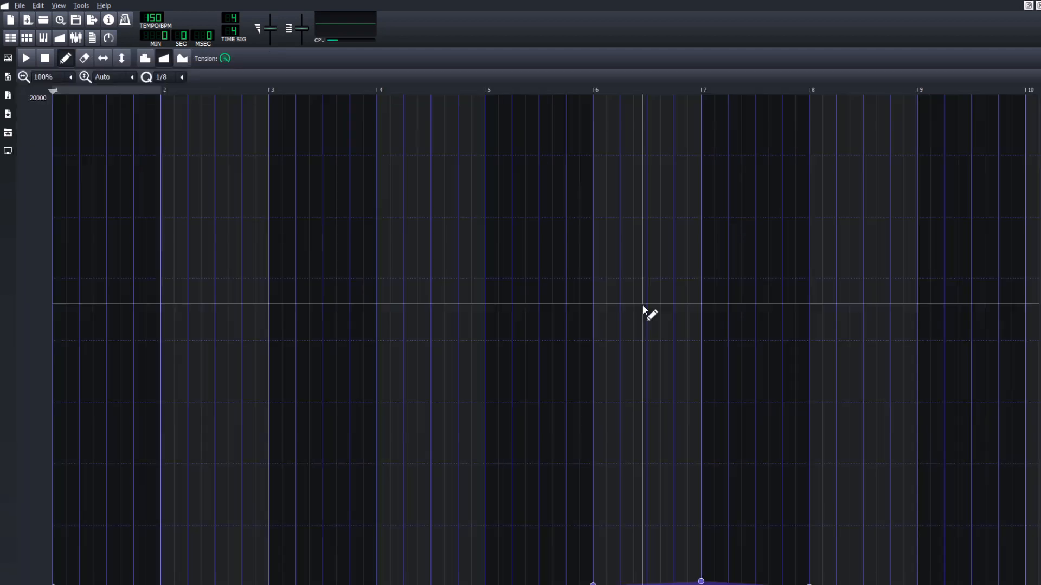
click(1037, 6)
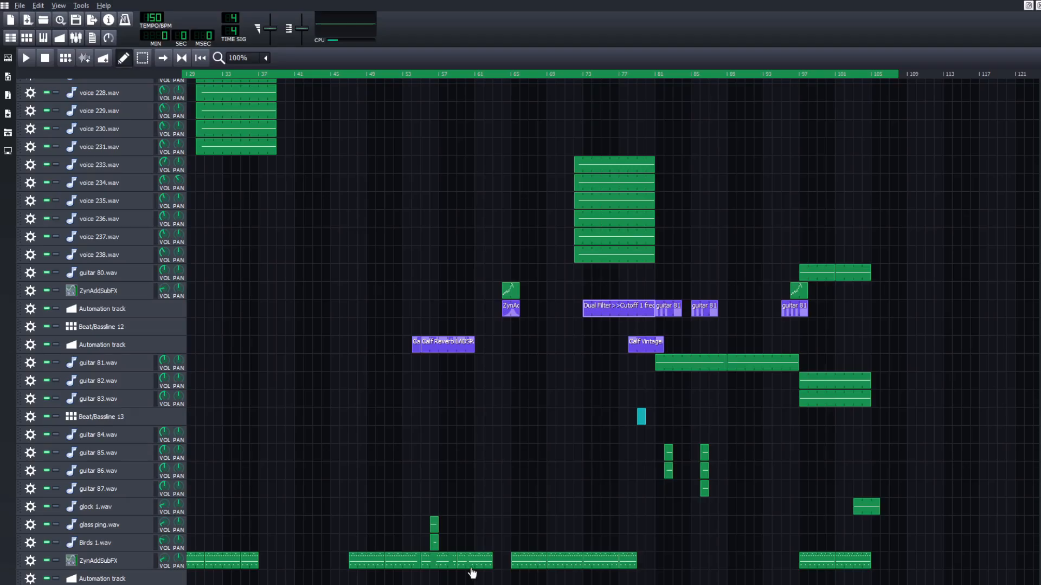
Audition the ZynAddSubFX pattern at bar 47 on the track below Birds 1.wav.
double_click(381, 553)
key(space)
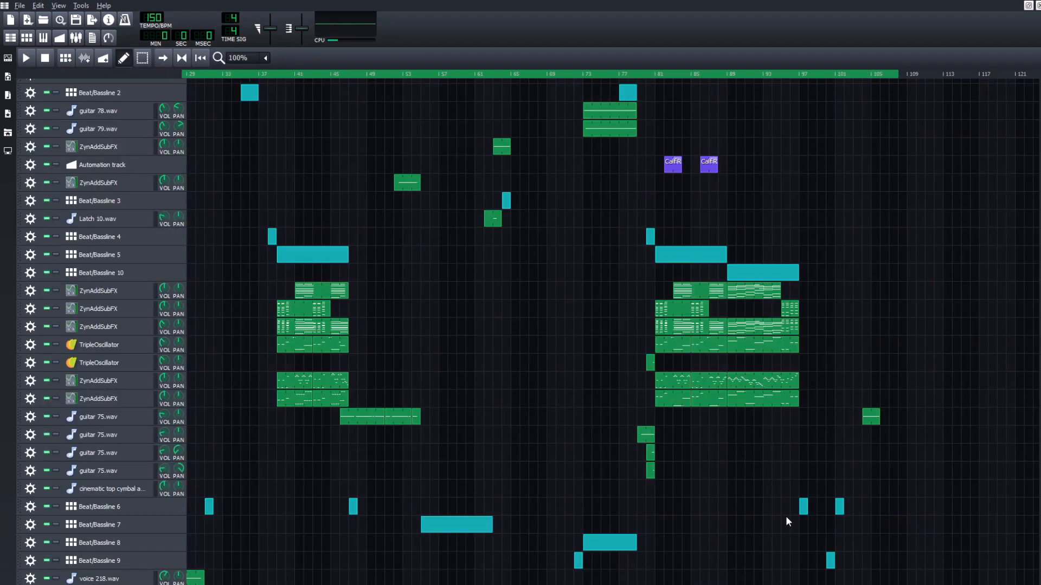
Open the repeated-chord pattern at bar 89 on the ZynAddSubFX track above TripleOscillator, and audition the sustained-chord pattern below Beat/Bassline 10.
scroll(785, 519, up, 2)
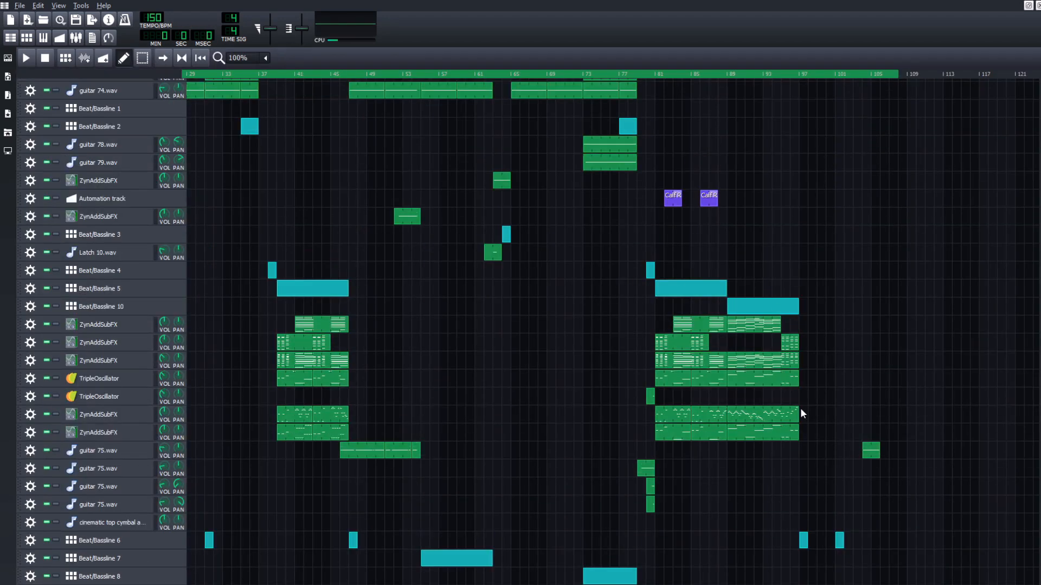
scroll(829, 456, up, 2)
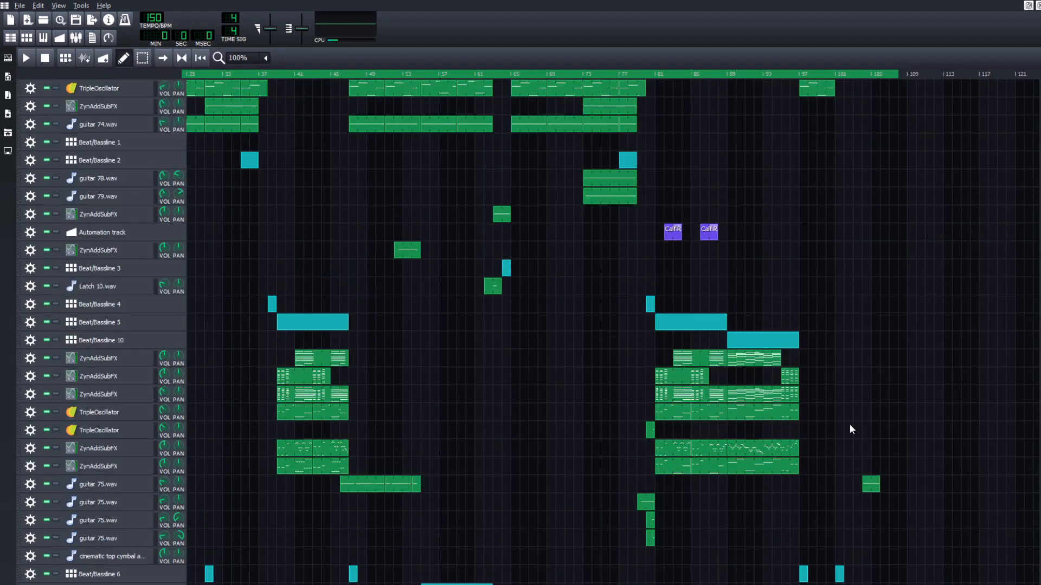
double_click(756, 400)
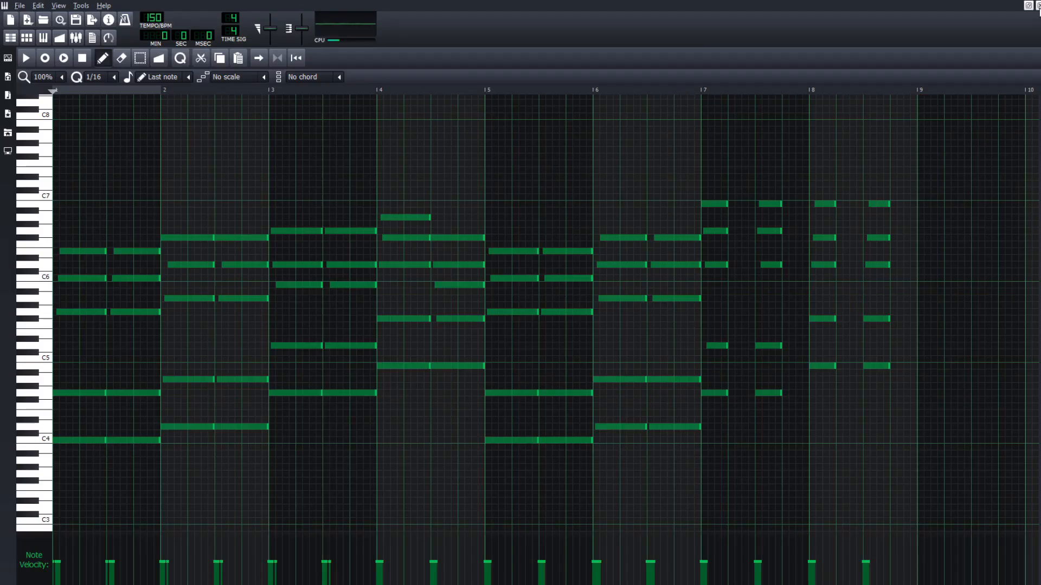
click(1037, 5)
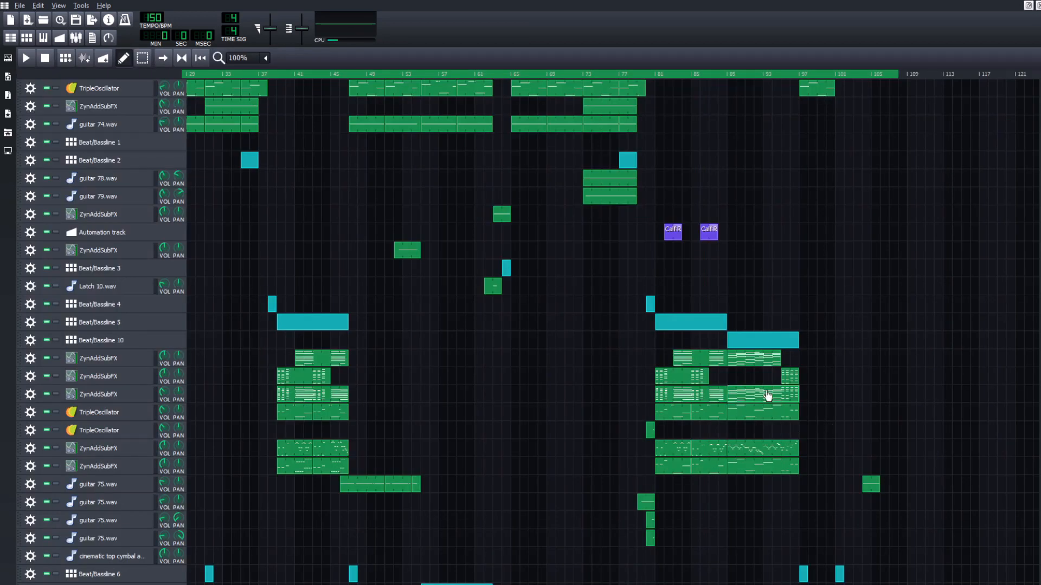
double_click(746, 360)
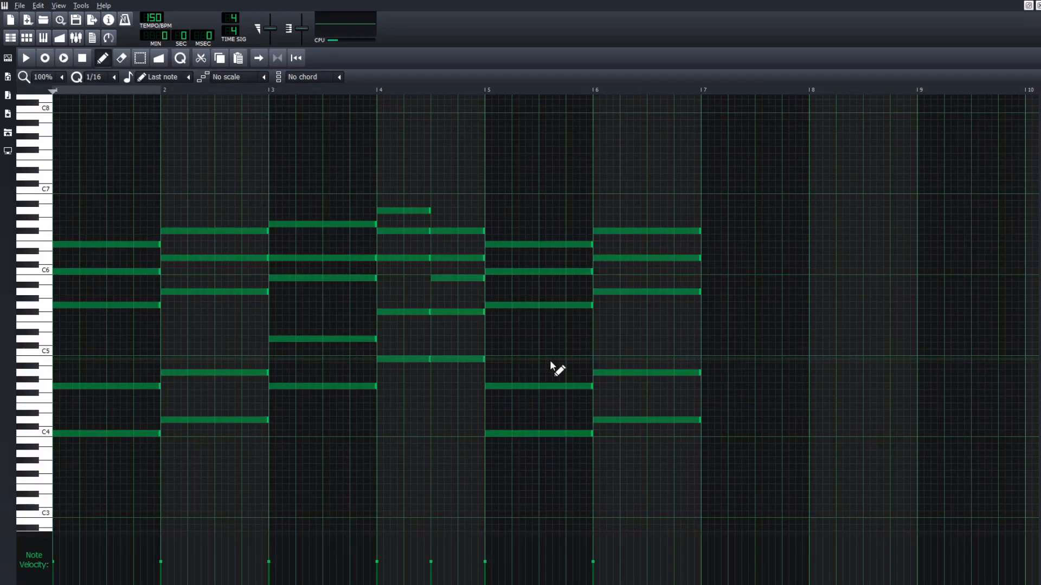
key(space)
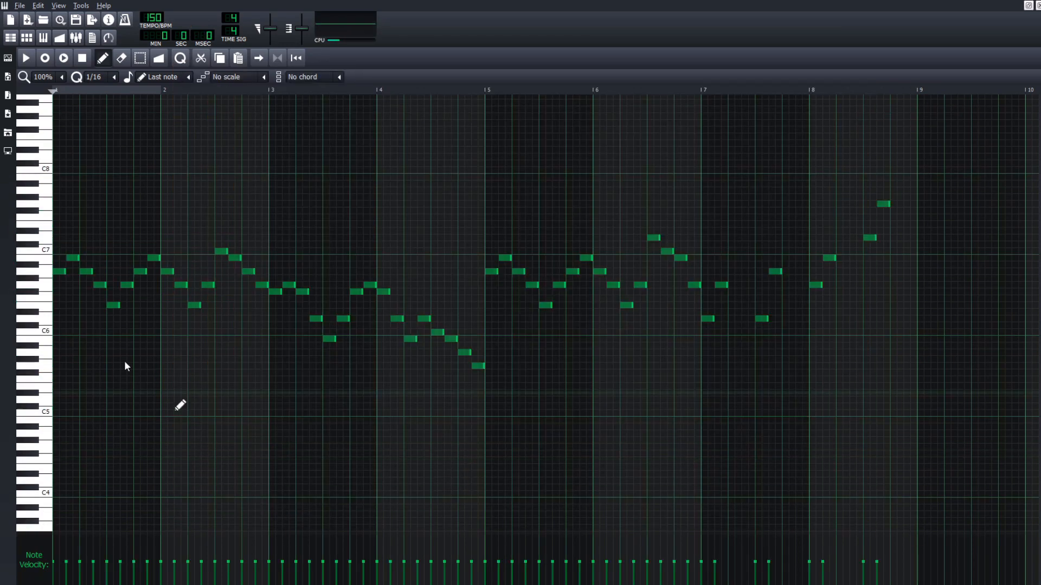
Play back the ZynAddSubFX melody pattern at bar 89 beneath the TripleOscillators, and return to the arrangement.
key(space)
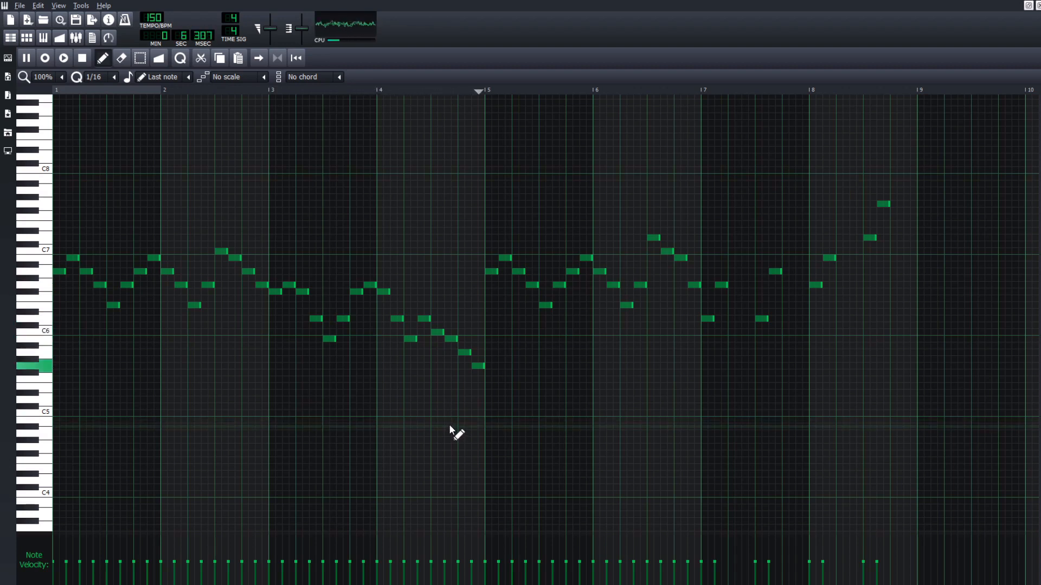
key(space)
click(1039, 6)
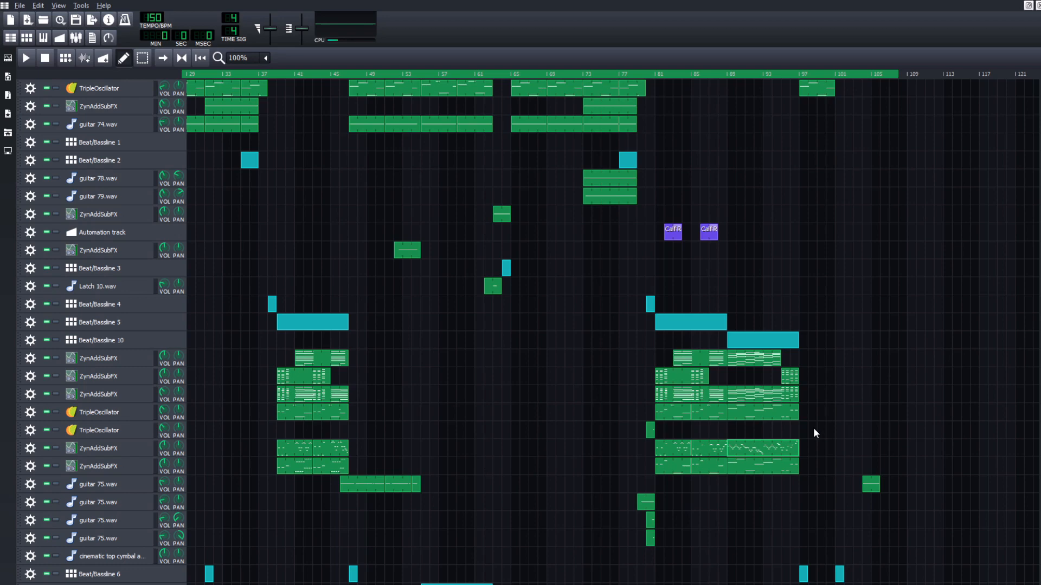
Open Beat/Bassline 10 at bar 89 and play its drum pattern.
scroll(846, 390, up, 3)
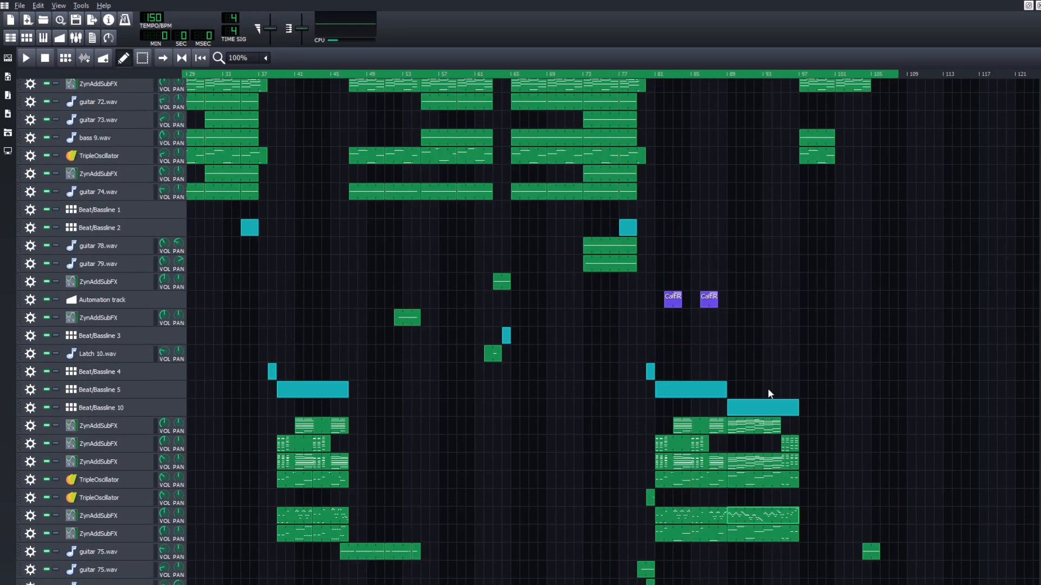
double_click(775, 407)
key(space)
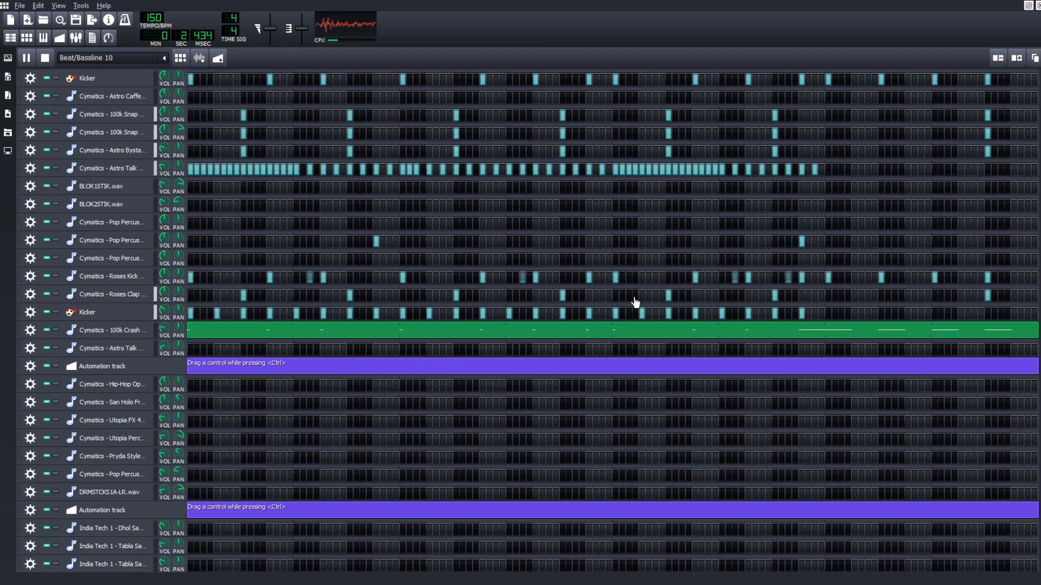
key(space)
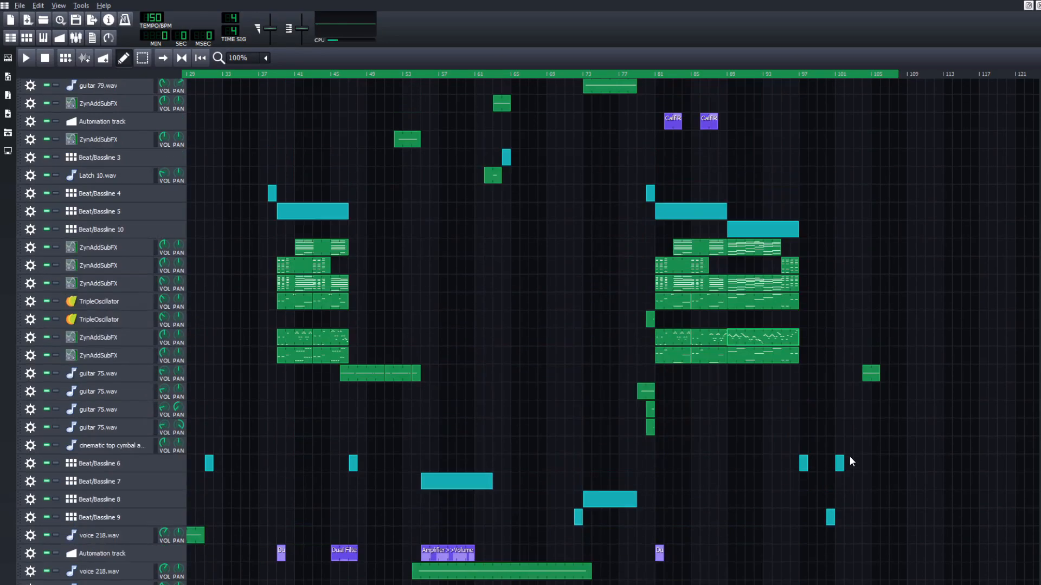
Set the song's loop region from bar 81 to bar 89.
scroll(847, 460, up, 5)
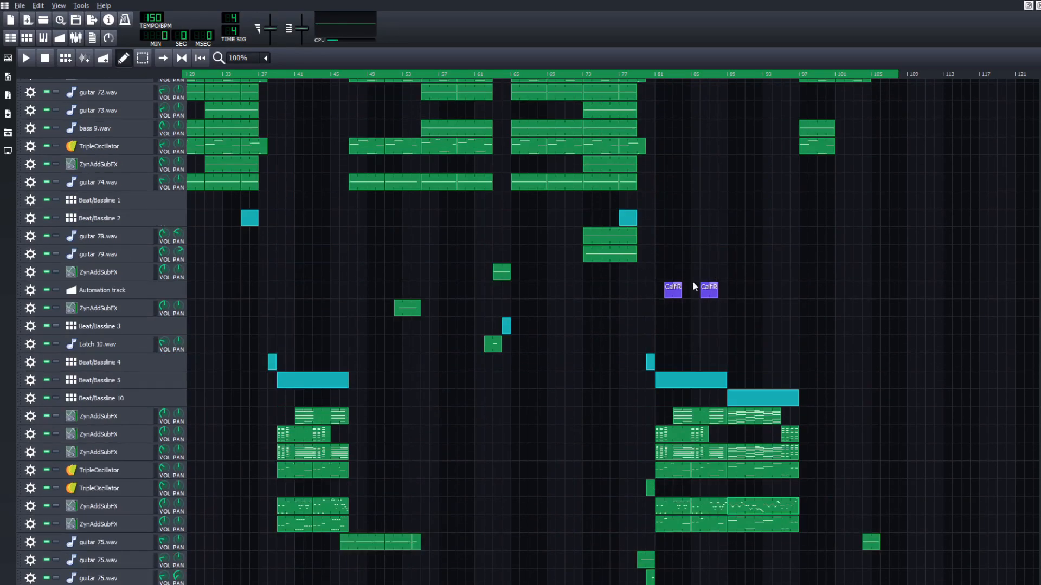
scroll(846, 328, down, 10)
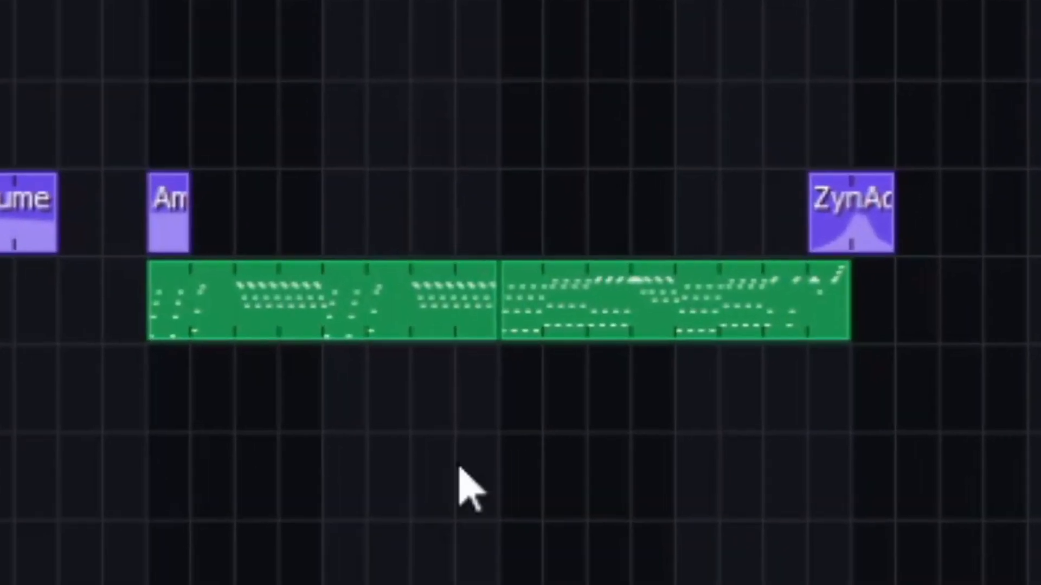
scroll(656, 238, down, 11)
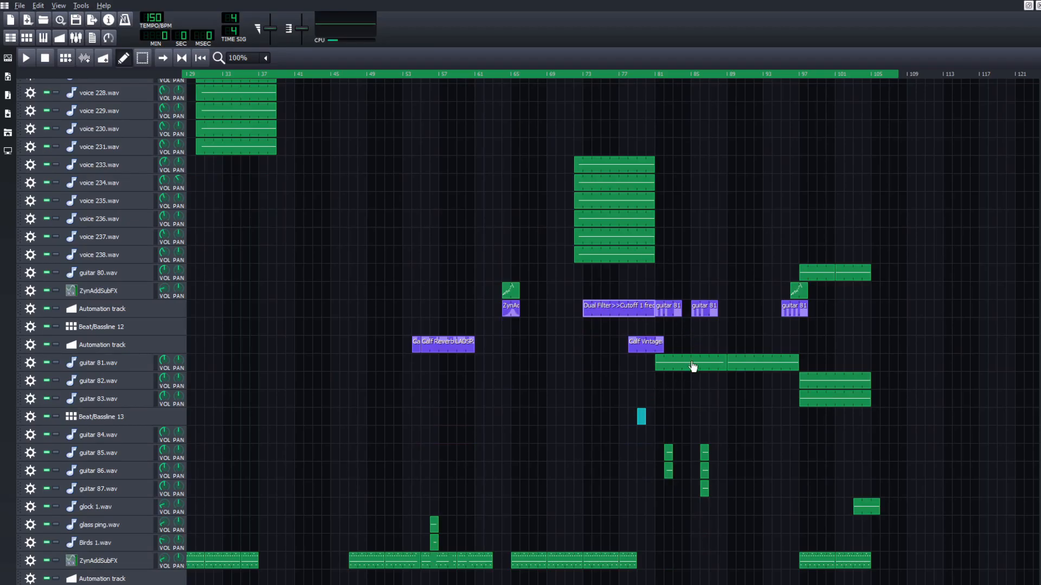
right_click(656, 74)
right_click(729, 74)
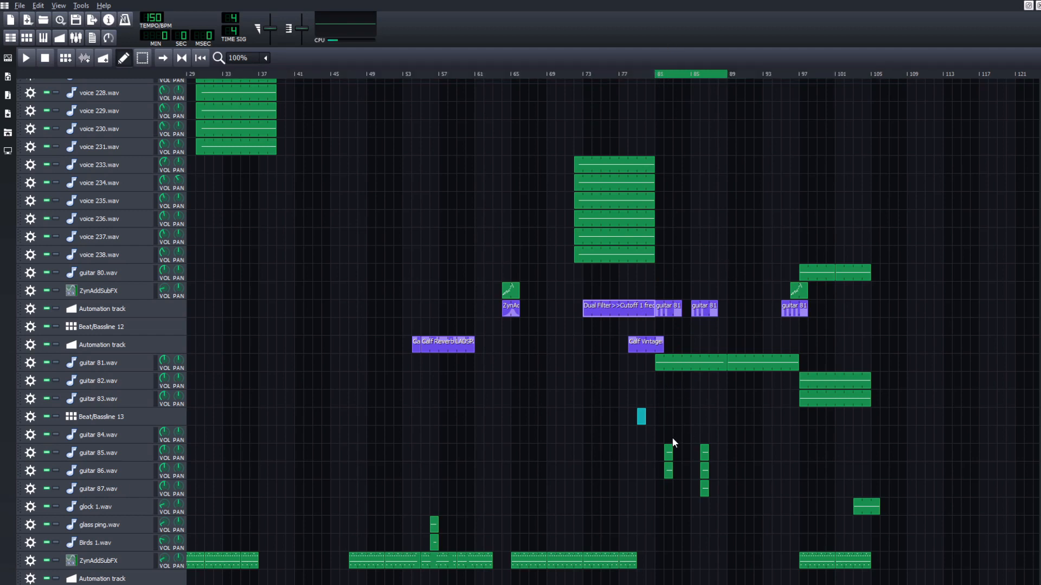
Solo guitar 85.wav, enable guitar 86.wav, 87.wav and 81.wav with it, and play the looped section.
click(56, 452)
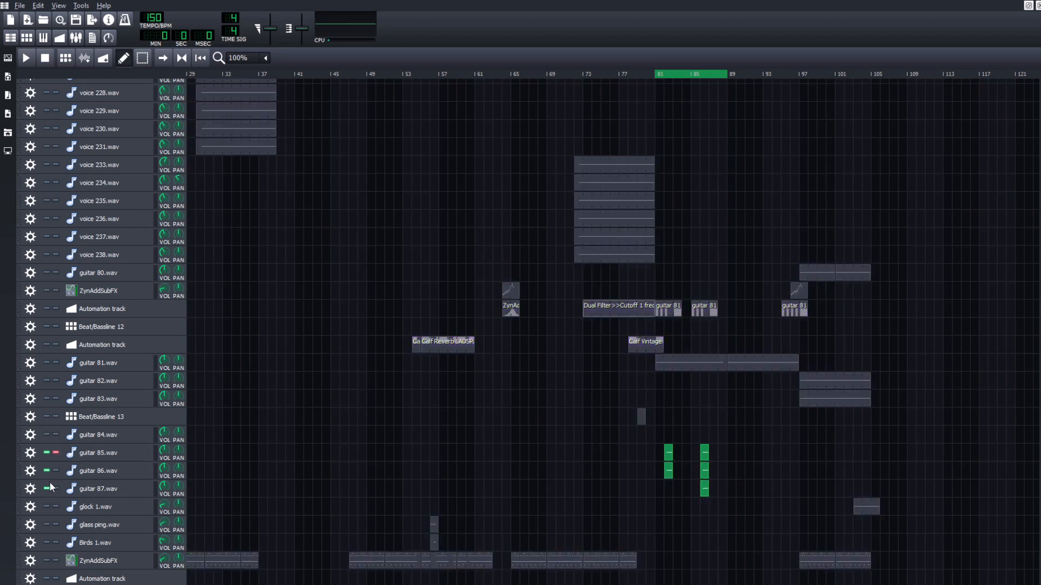
click(47, 362)
key(space)
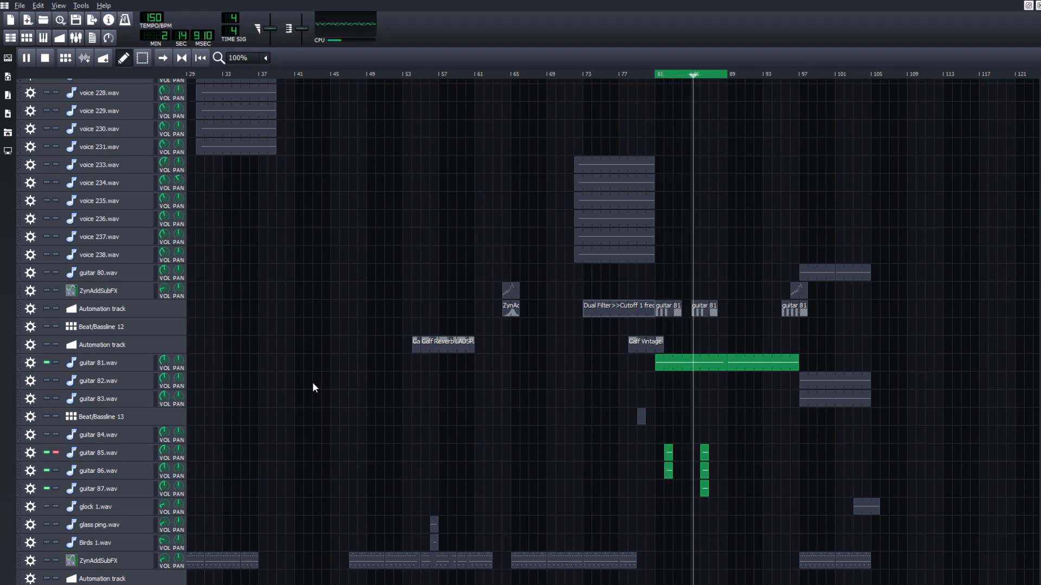
key(space)
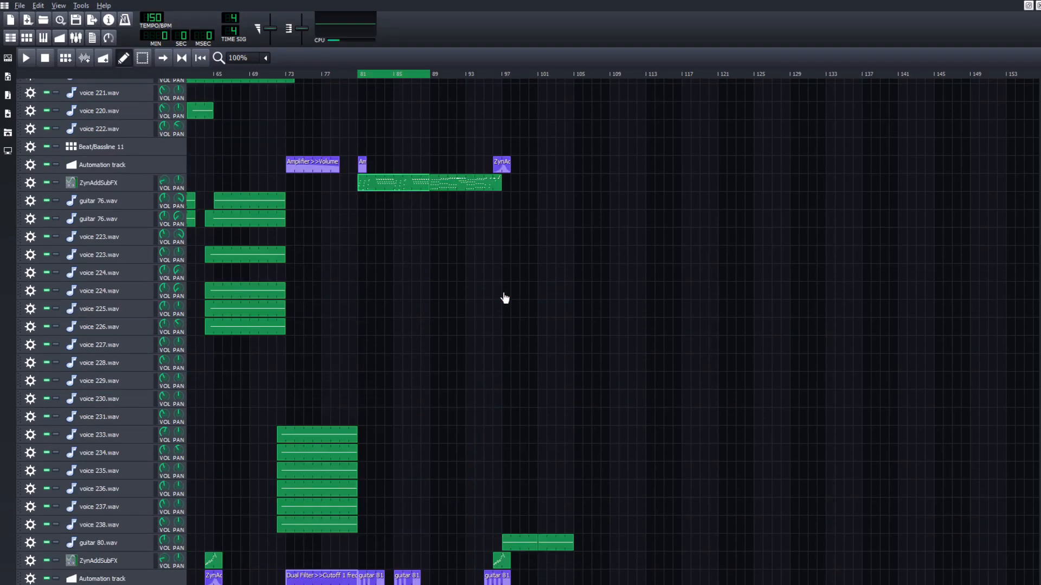
Set the song's loop region from bar 97 to bar 108.
right_click(602, 76)
scroll(609, 252, down, 10)
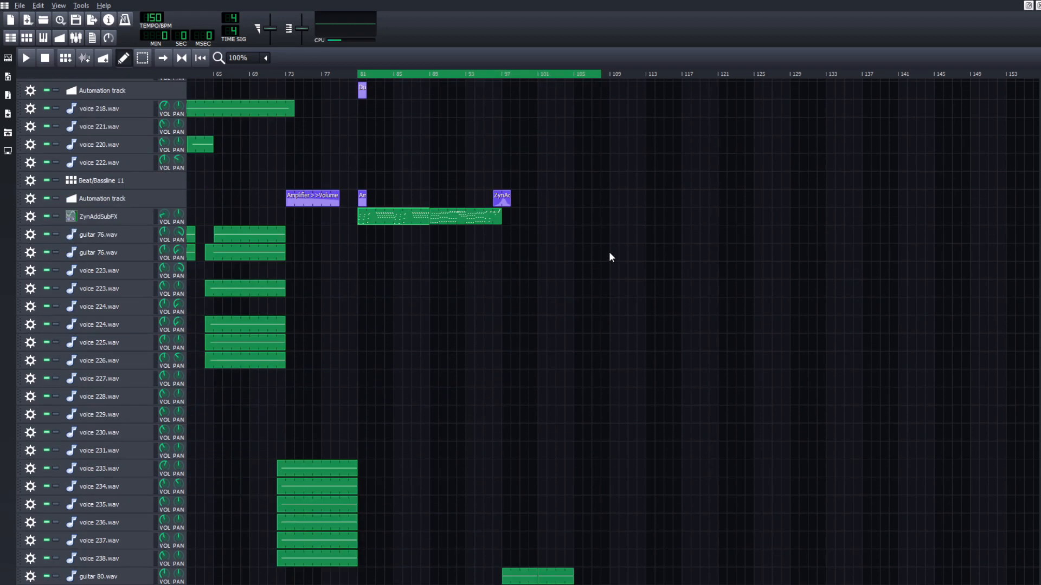
shift+right_click(502, 73)
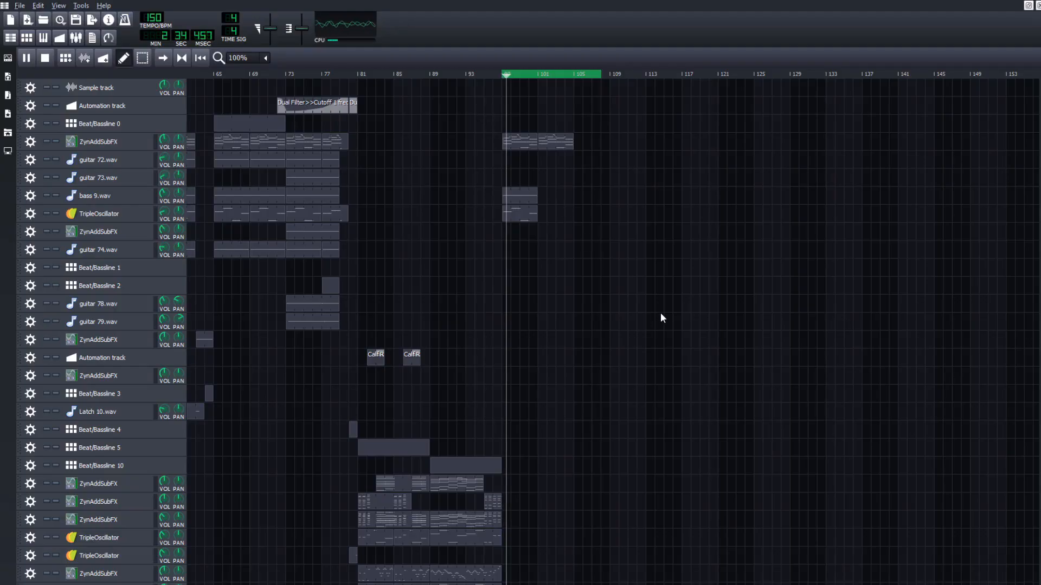
Solo guitar 80.wav together with guitar 82.wav and guitar 83.wav, and play the closing section from bar 97.
scroll(672, 309, down, 10)
scroll(676, 309, down, 10)
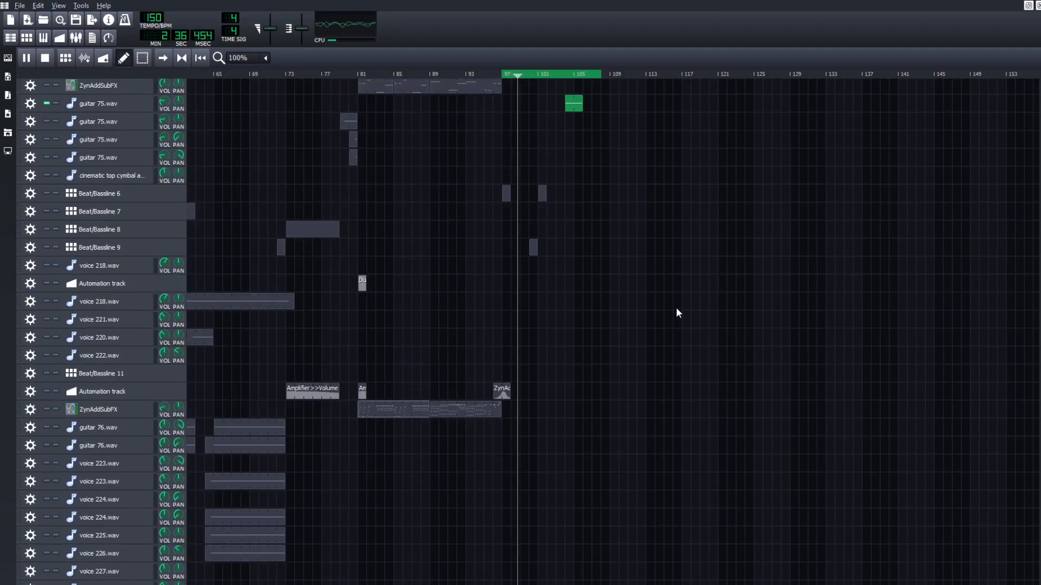
scroll(676, 309, down, 3)
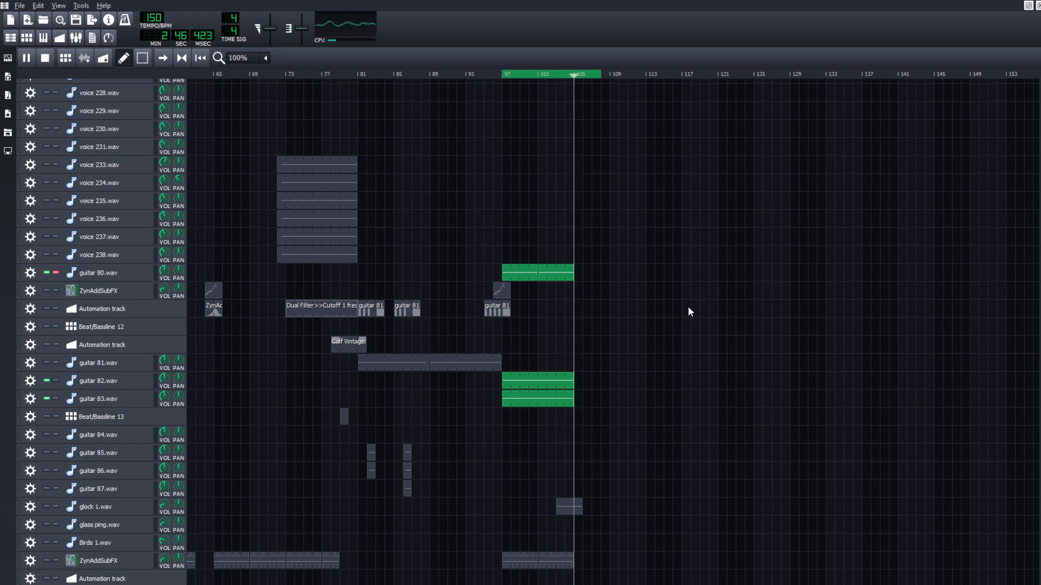
key(space)
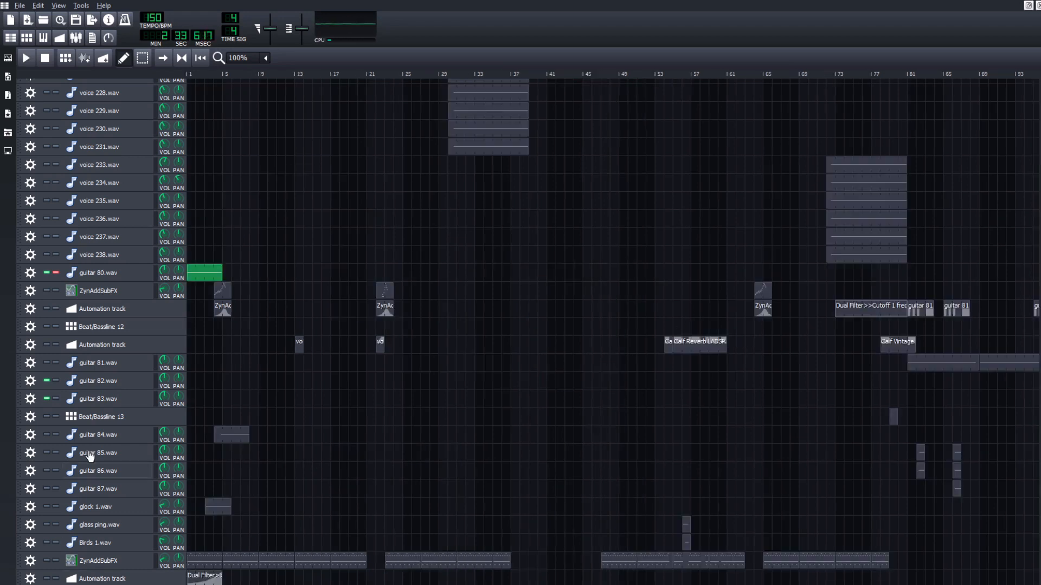
Turn off the solo on guitar 80.wav and solo voice 233.wav together with voice 234.wav through voice 238.wav.
click(57, 272)
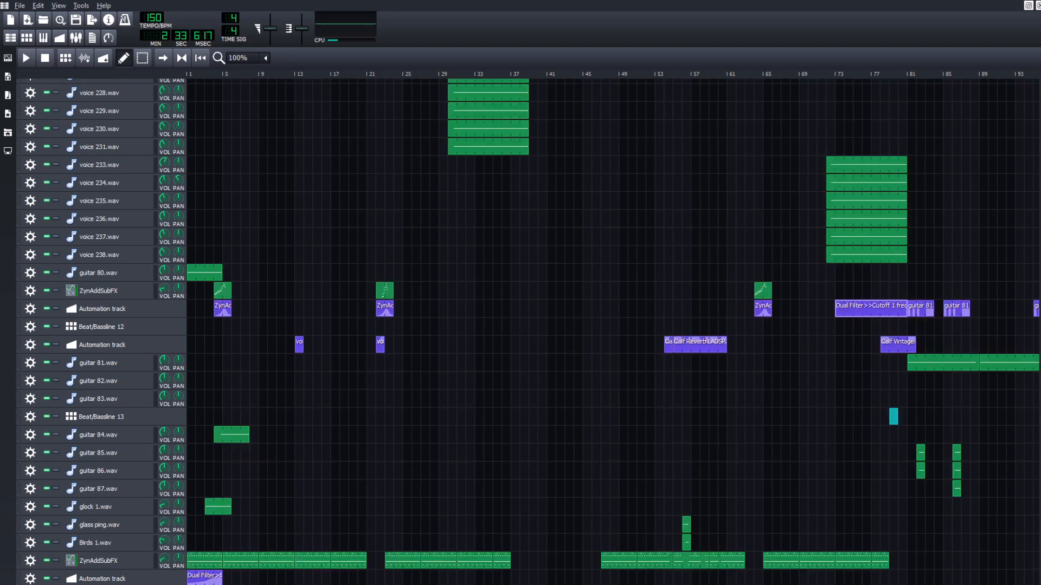
drag(162, 584, 651, 584)
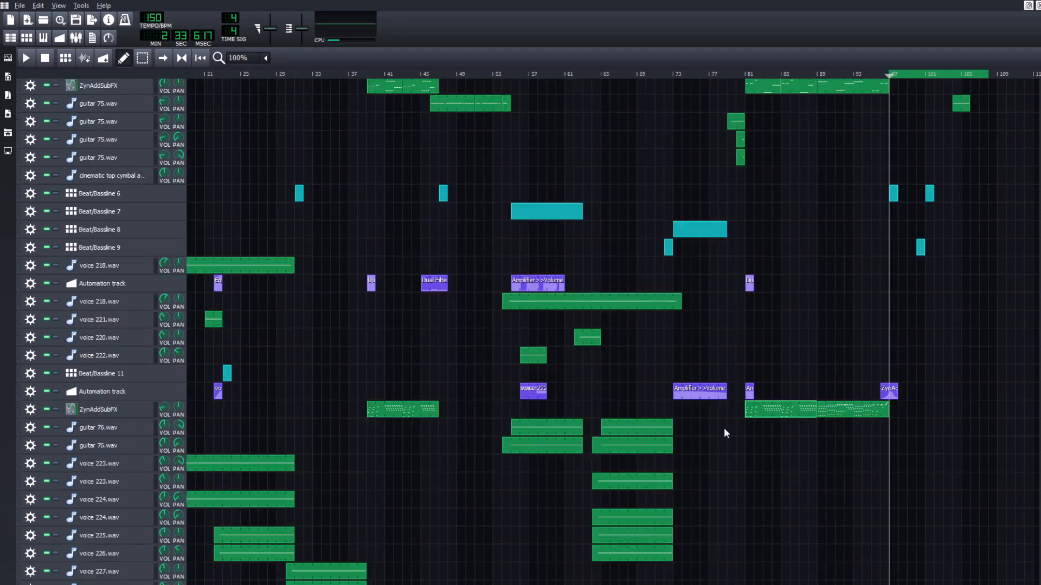
scroll(724, 428, down, 7)
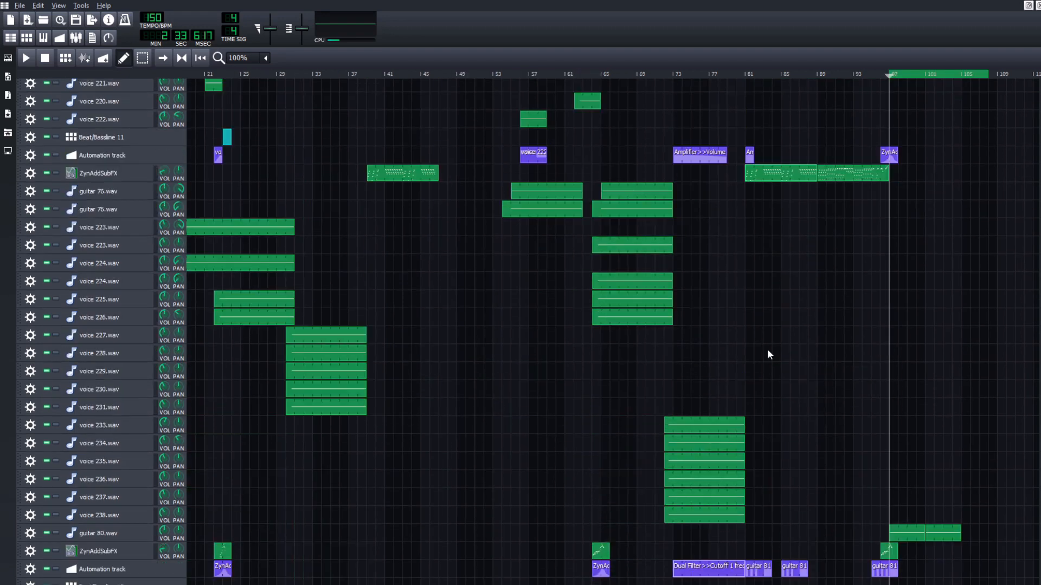
click(55, 426)
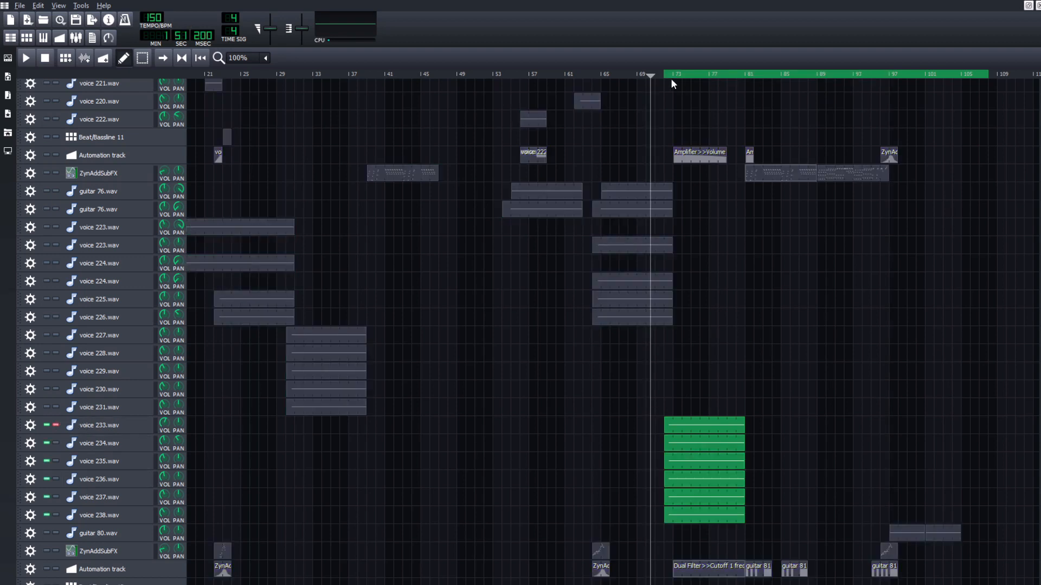
Move the playhead to bar 72, play the soloed voice tracks to about bar 80 and stop.
drag(670, 76, 666, 76)
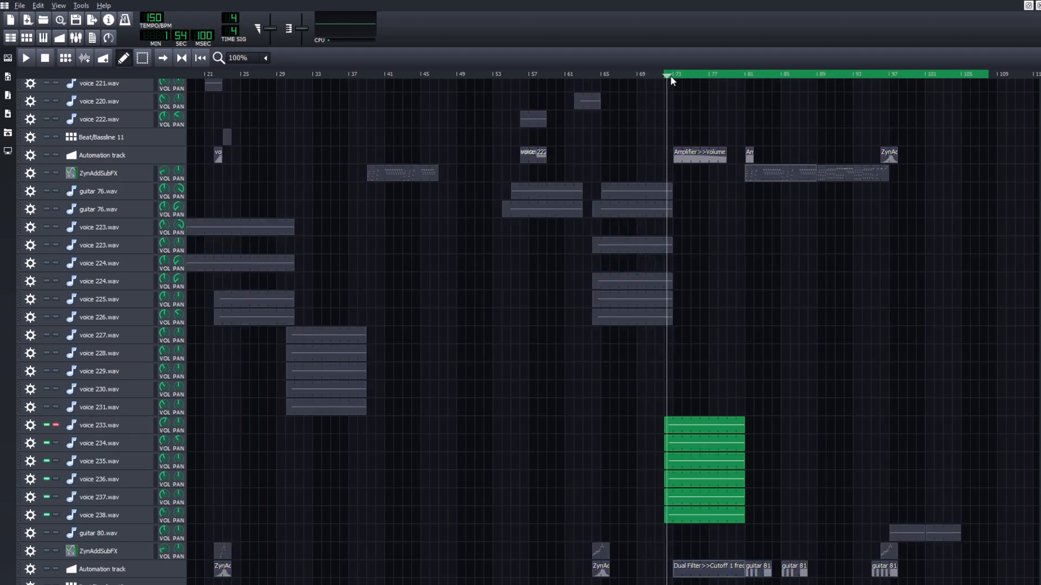
key(space)
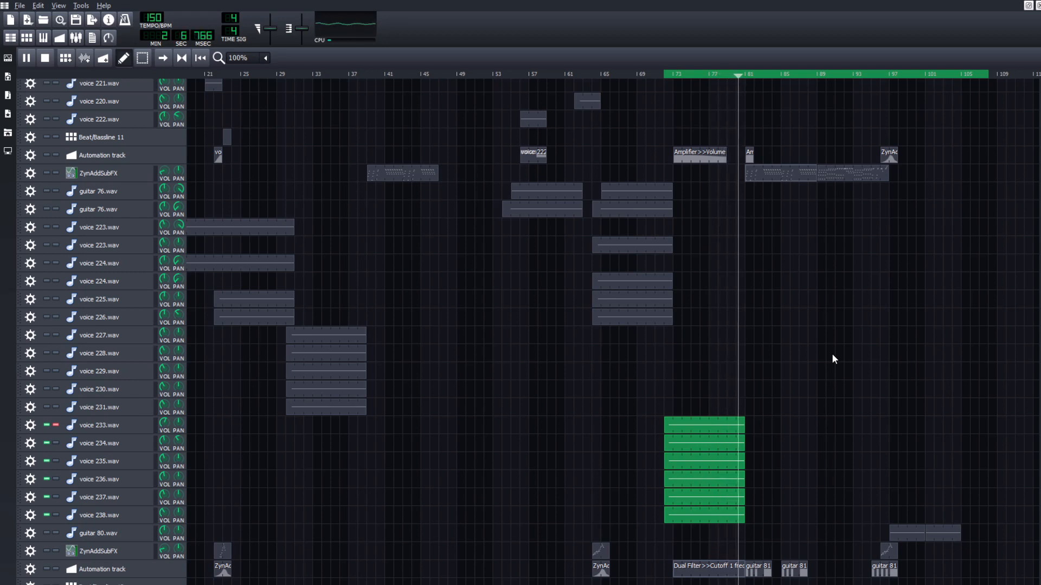
key(space)
Turn off the solo on voice 233.wav to re-enable all tracks and return the playhead to the song's start.
scroll(209, 230, down, 5)
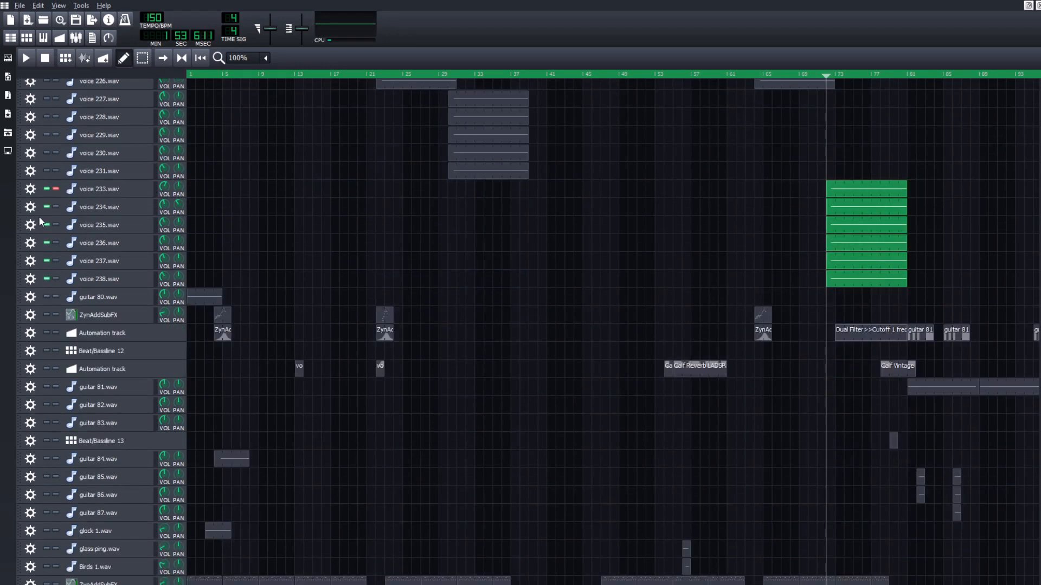
click(55, 190)
scroll(385, 287, down, 1)
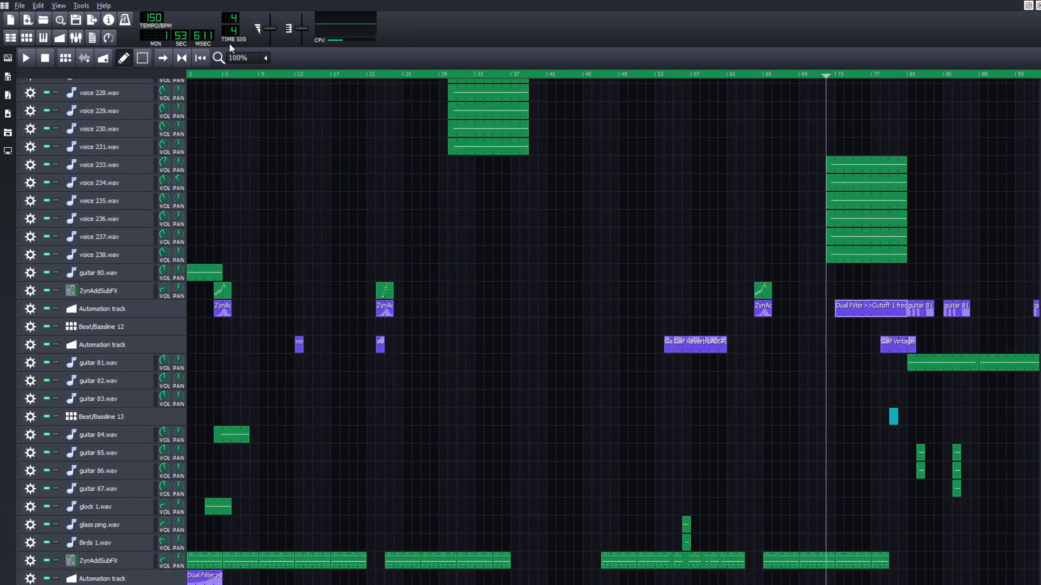
drag(208, 77, 147, 77)
Raise the master volume to its maximum and play the full mix around bar 39.
scroll(473, 316, up, 15)
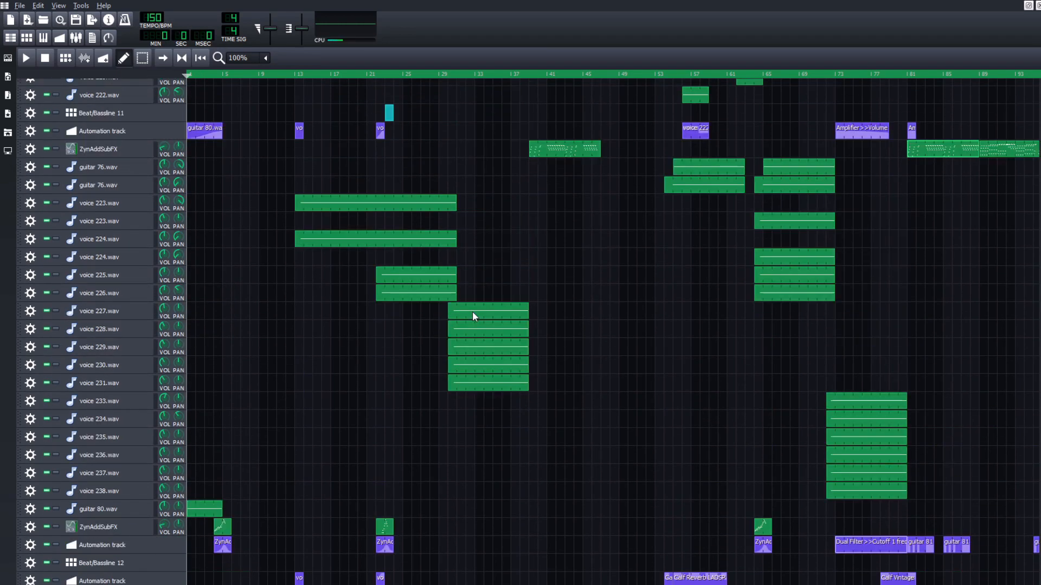
scroll(472, 316, up, 5)
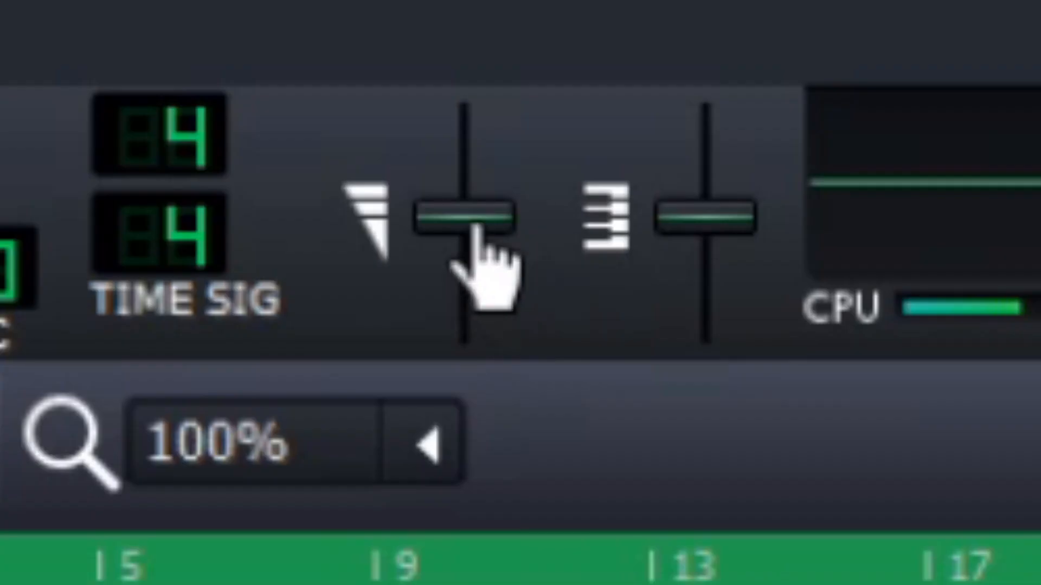
drag(271, 30, 271, 28)
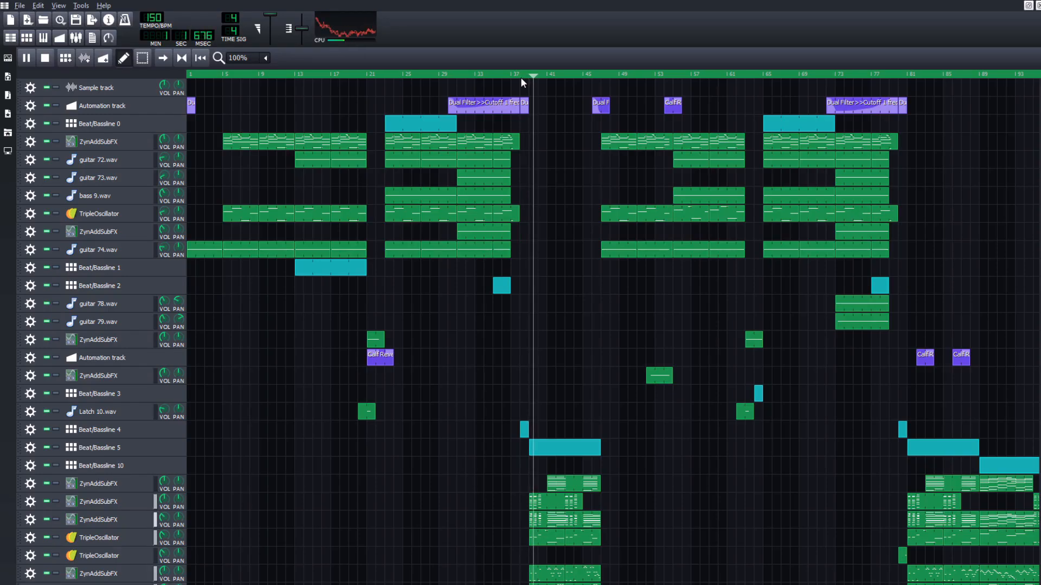
key(space)
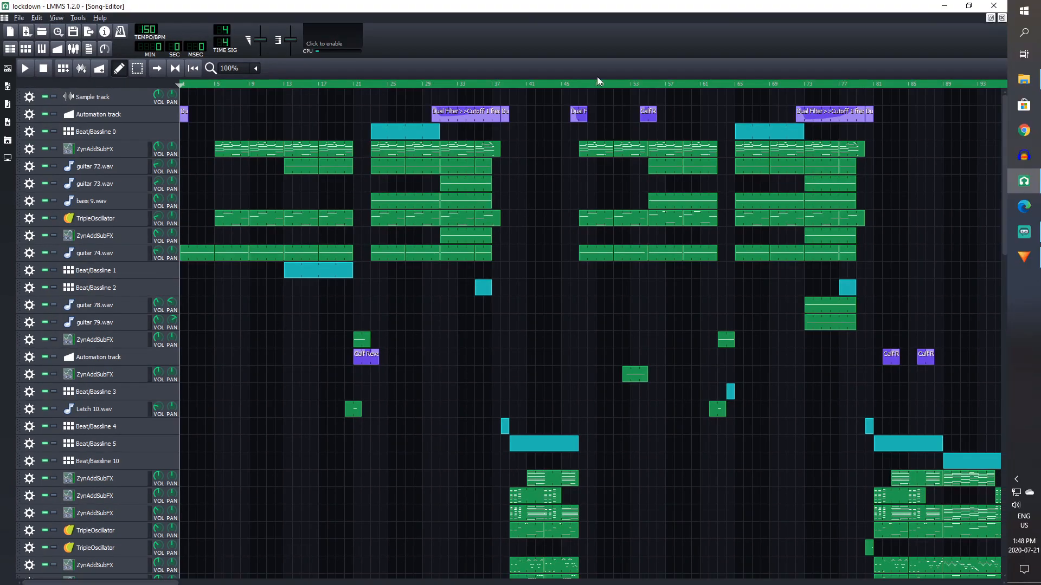
Play the full arrangement from bar 47 with the song timeline zoomed to 25%.
click(578, 83)
key(space)
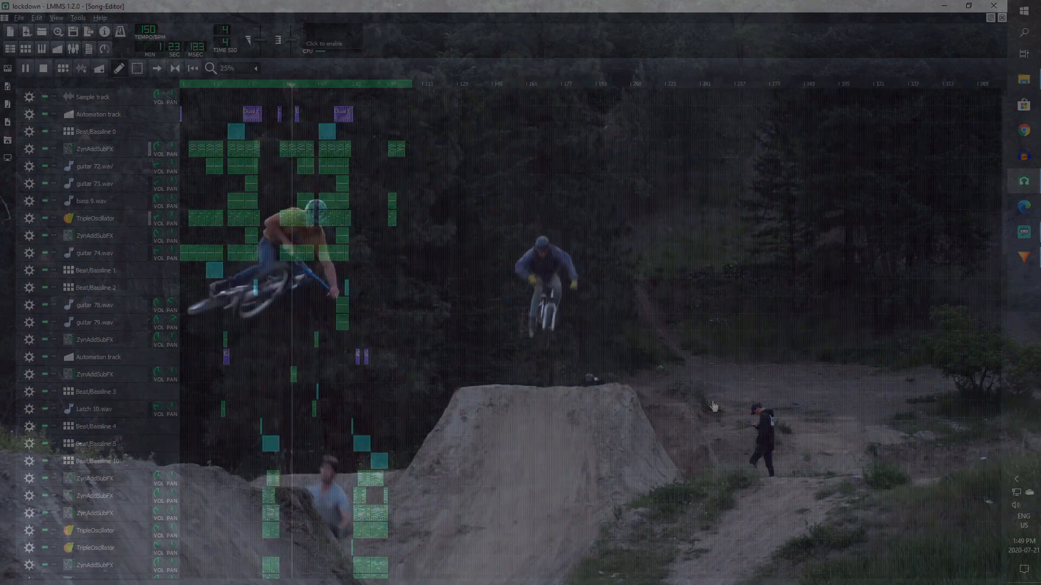
scroll(715, 407, right, 8)
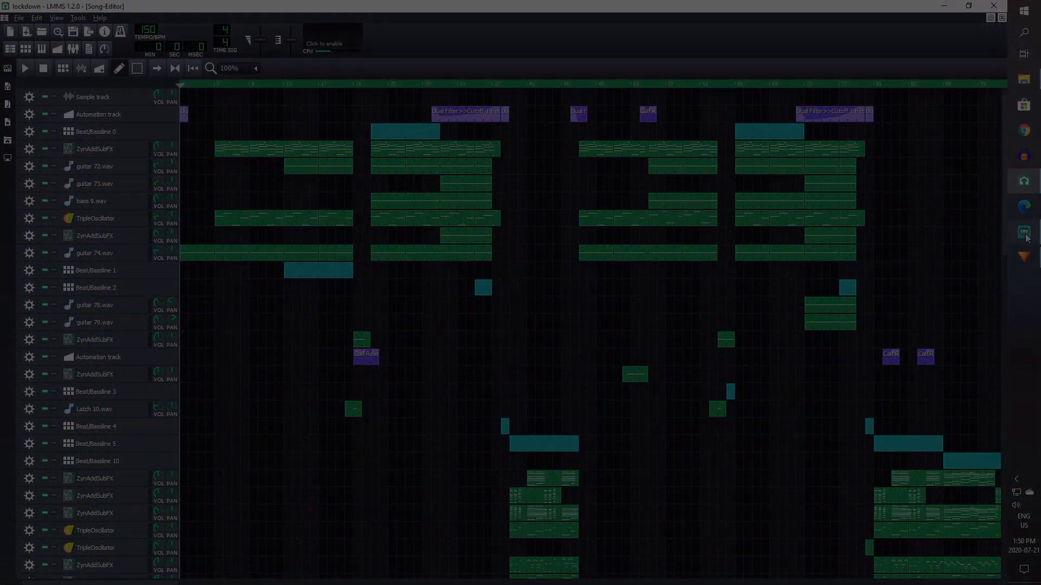
Switch to Streamlabs OBS.
click(1024, 232)
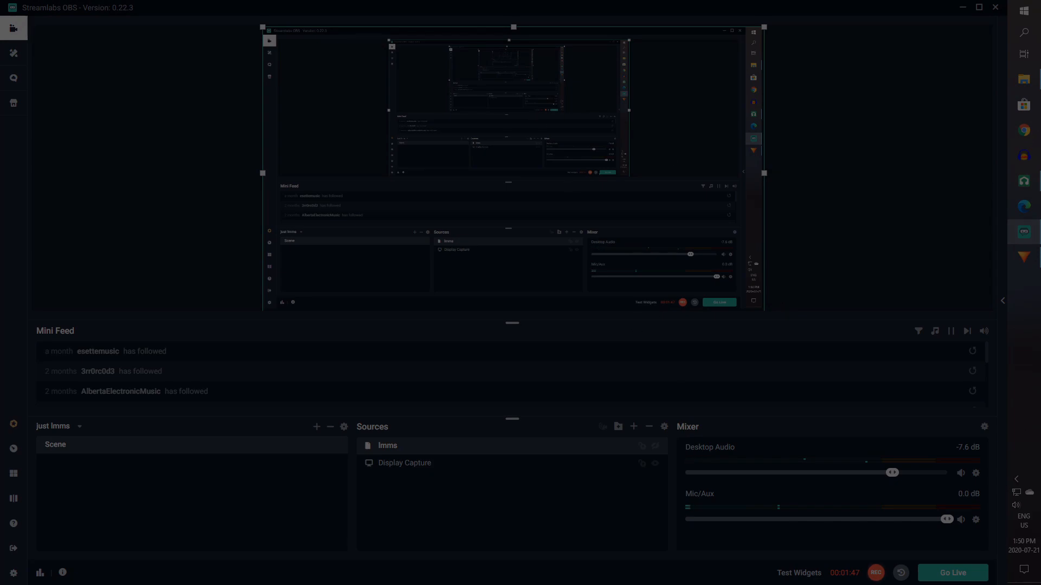